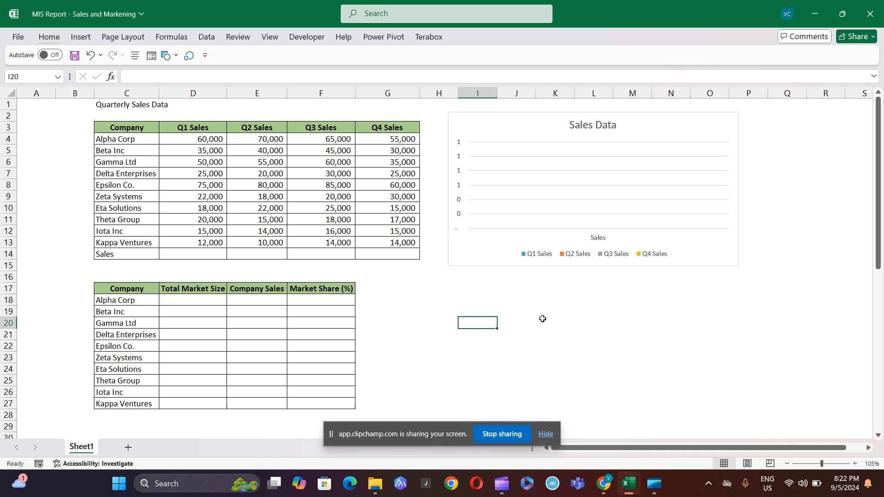
- Review the company names and the Q1 to Q4 sales headers in the quarterly sales table
{"action": "key", "text": "Left"}
{"action": "key", "text": "Left"}
{"action": "key", "text": "ctrl+Up"}
{"action": "key", "text": "ctrl+Up"}
{"action": "key", "text": "Down"}
{"action": "key", "text": "ctrl+Left"}
{"action": "key", "text": "shift+Down"}
{"action": "key", "text": "ctrl+shift+Down"}
{"action": "key", "text": "shift+Up"}
{"action": "key", "text": "Right"}
{"action": "key", "text": "Up"}
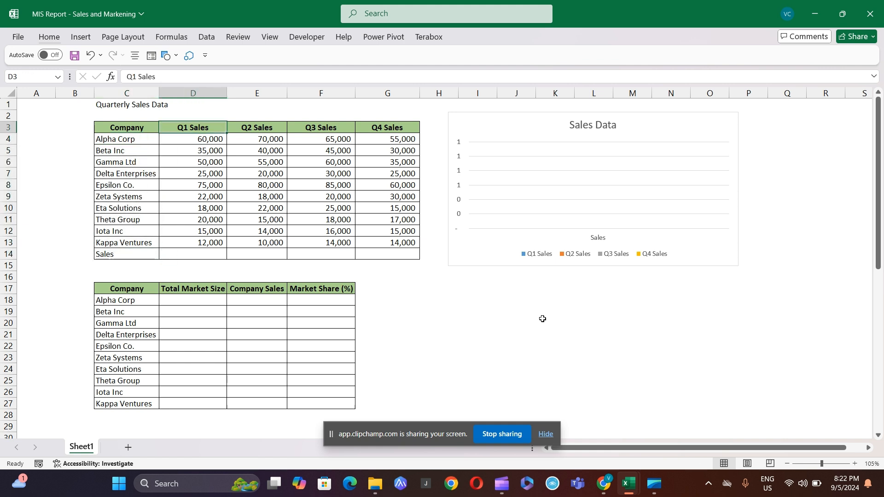
{"action": "key", "text": "Right"}
{"action": "key", "text": "Right"}
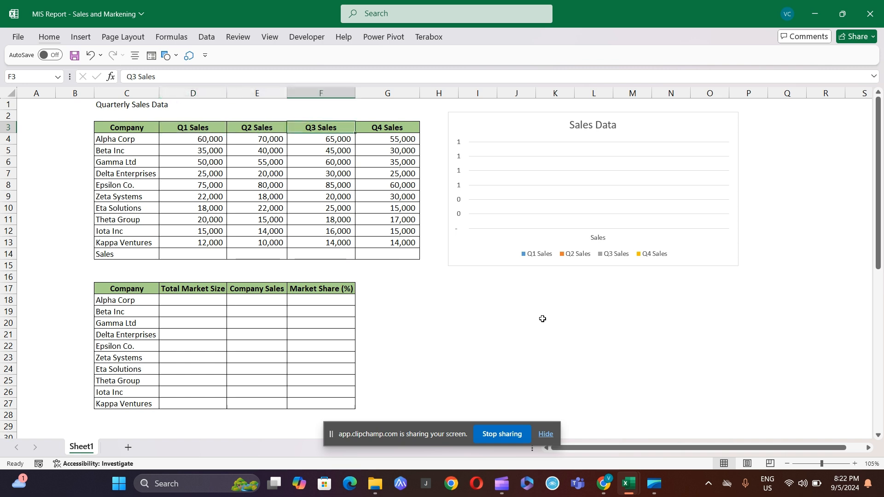
{"action": "key", "text": "Right"}
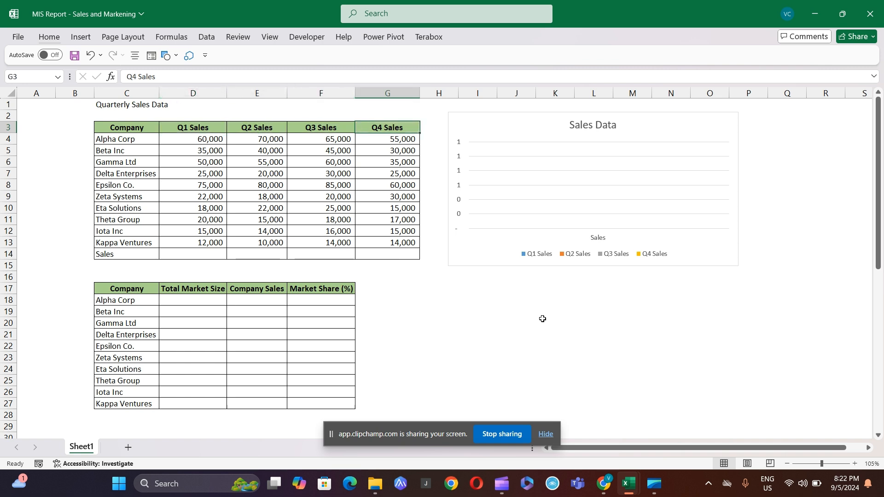
- Make the Sales label in cell C14, at the end of the quarterly sales table, bold
{"action": "key", "text": "Down"}
{"action": "key", "text": "ctrl+Down"}
{"action": "key", "text": "Down"}
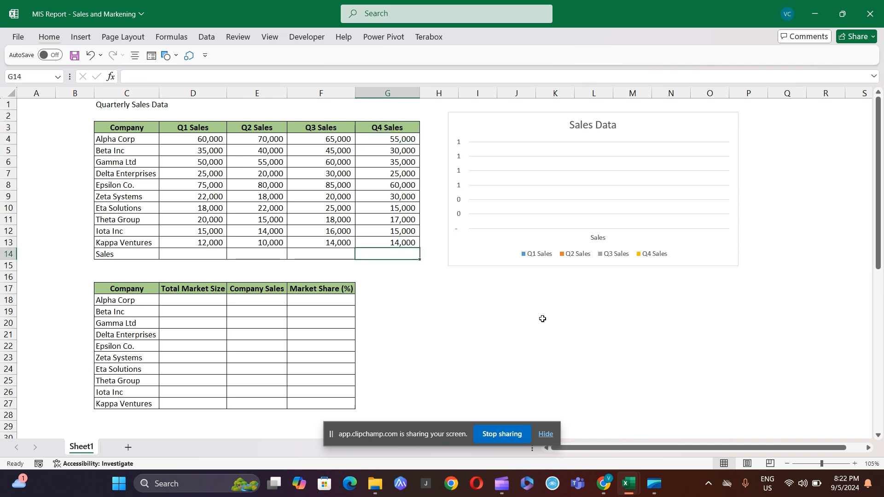
{"action": "key", "text": "ctrl+Left"}
{"action": "key", "text": "ctrl+b"}
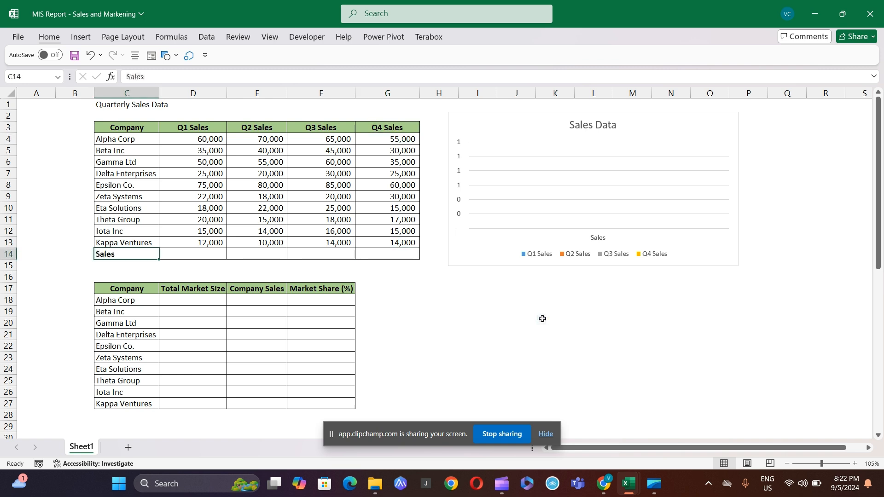
- Total the Q1 sales in cell D14 with an AutoSum of D4:D13
{"action": "key", "text": "Right"}
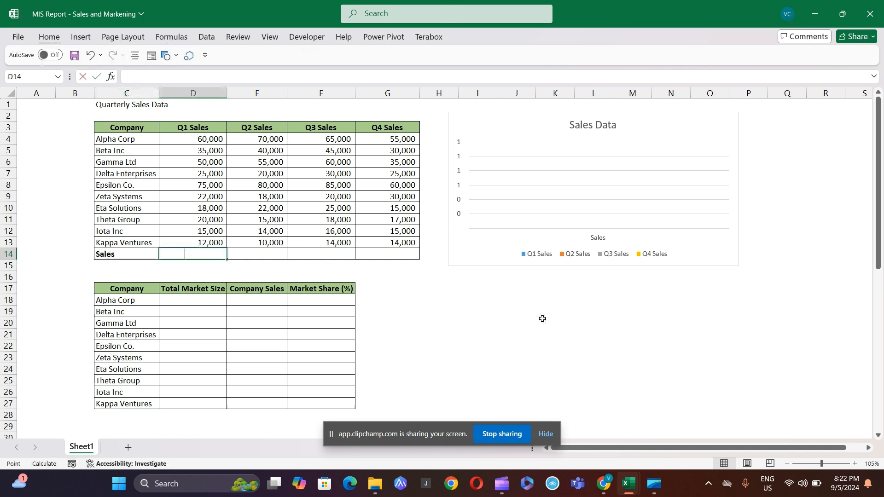
{"action": "key", "text": "alt+equal"}
{"action": "key", "text": "Return"}
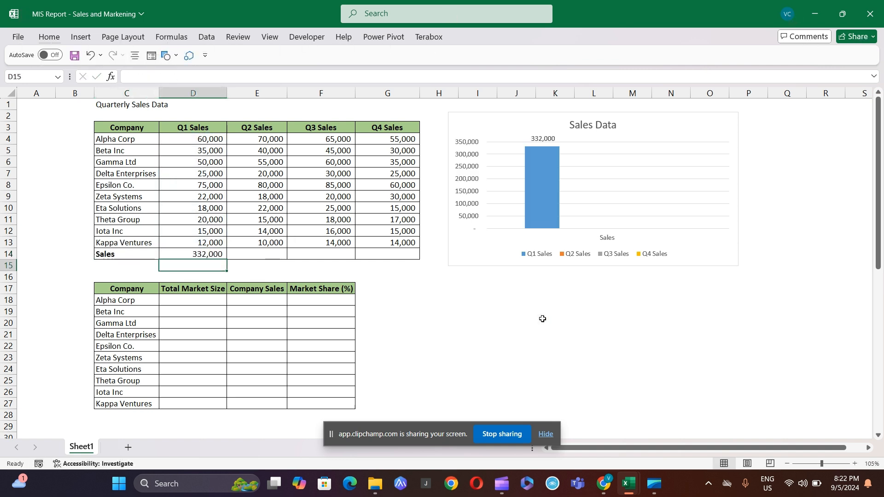
- Copy the Q1 total formula across the Sales row to the Q2, Q3 and Q4 columns, cells E14 to G14
{"action": "key", "text": "Up"}
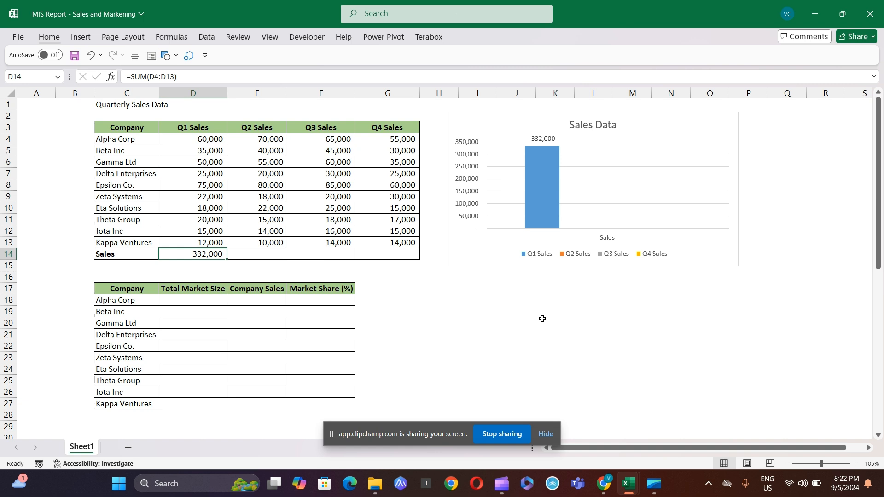
{"action": "key", "text": "ctrl+c"}
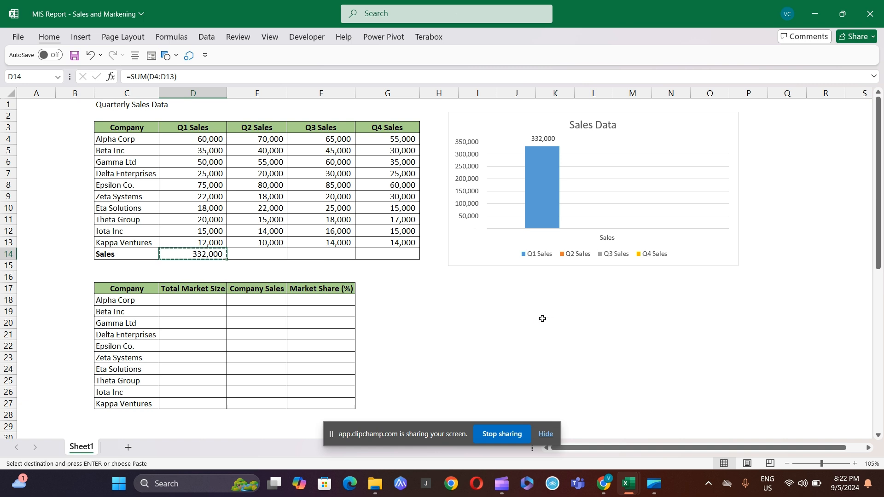
{"action": "key", "text": "Right"}
{"action": "key", "text": "ctrl+v"}
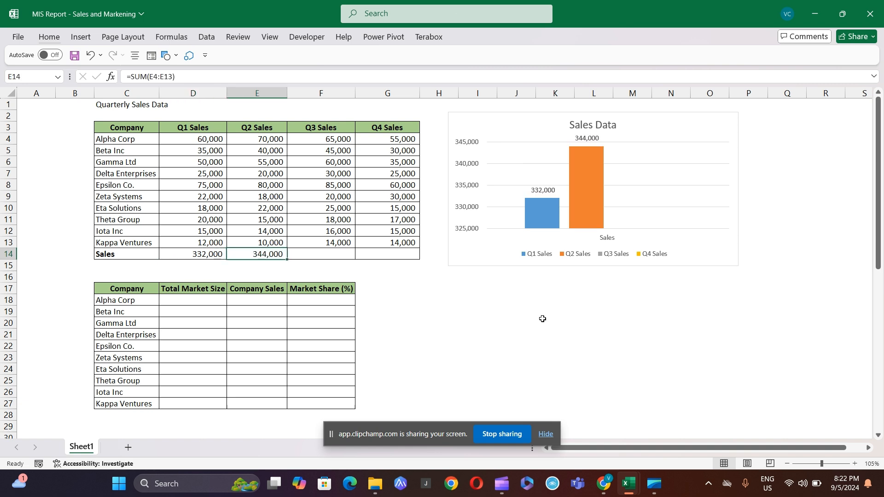
{"action": "key", "text": "ctrl+c"}
{"action": "key", "text": "Right"}
{"action": "key", "text": "Return"}
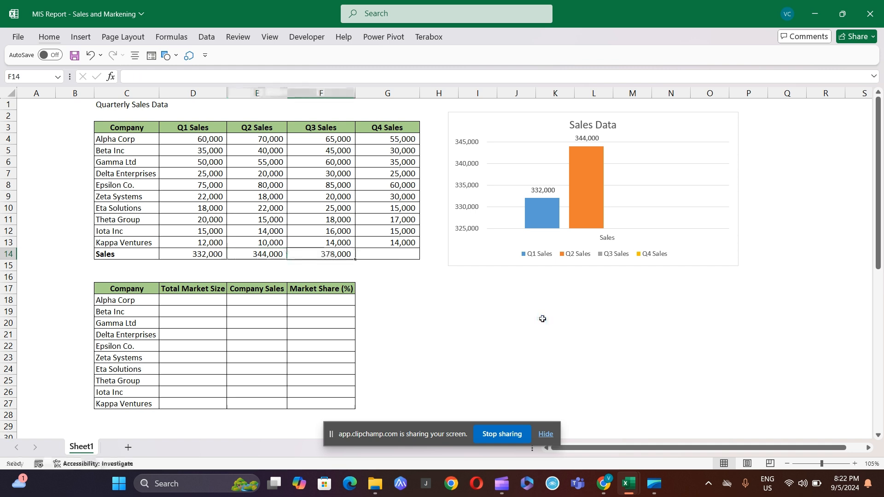
{"action": "key", "text": "ctrl+c"}
{"action": "key", "text": "Right"}
{"action": "key", "text": "Return"}
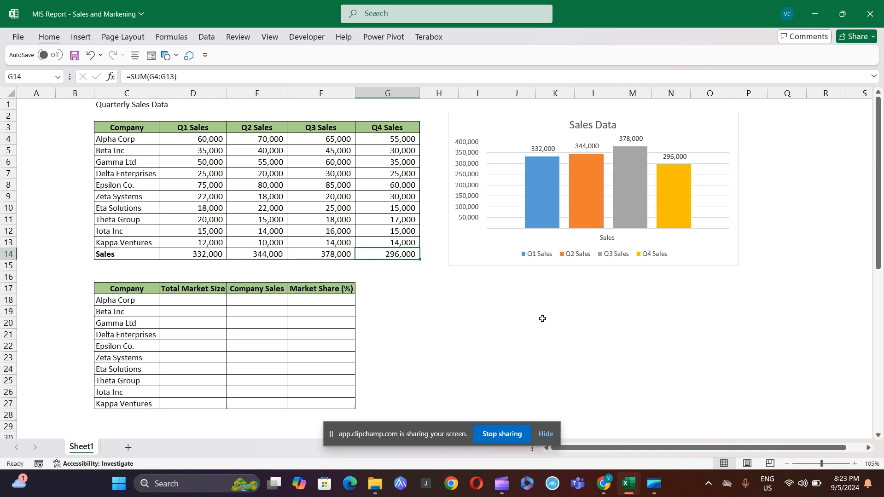
{"action": "key", "text": "Left"}
{"action": "key", "text": "Left"}
{"action": "key", "text": "Left"}
{"action": "key", "text": "Left"}
{"action": "key", "text": "Down"}
{"action": "key", "text": "Down"}
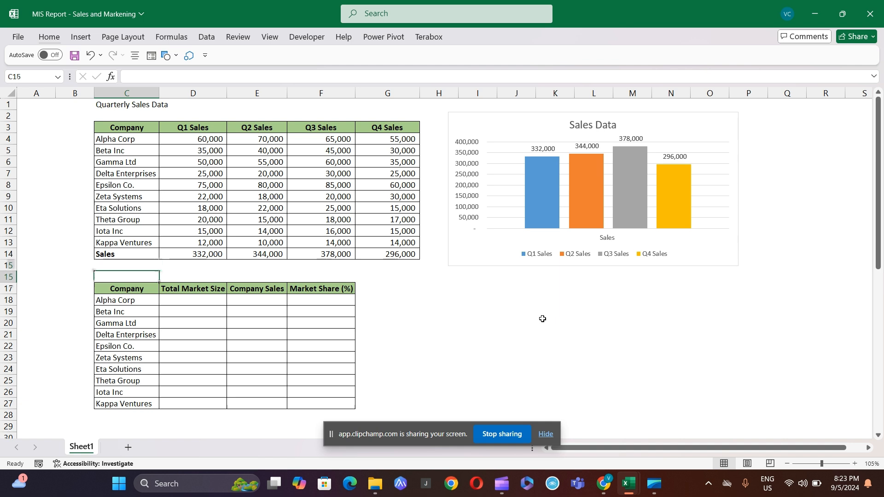
{"action": "key", "text": "alt"}
{"action": "key", "text": "Escape"}
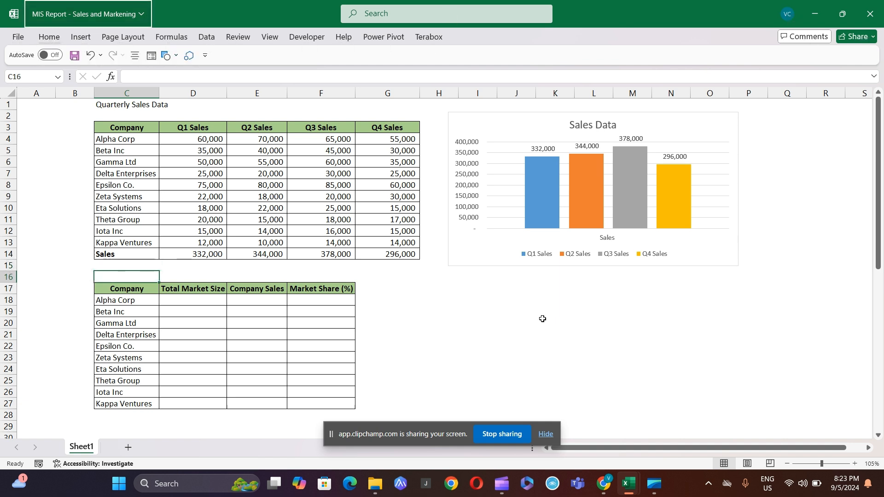
- Insert a blank row above the Quarterly Sales Data title in row 1
{"action": "key", "text": "Up"}
{"action": "key", "text": "Up"}
{"action": "key", "text": "Up"}
{"action": "key", "text": "Up"}
{"action": "key", "text": "Up"}
{"action": "key", "text": "Up"}
{"action": "key", "text": "Up"}
{"action": "key", "text": "Up"}
{"action": "key", "text": "Up"}
{"action": "key", "text": "Up"}
{"action": "key", "text": "Up"}
{"action": "key", "text": "Up"}
{"action": "key", "text": "Up"}
{"action": "key", "text": "Up"}
{"action": "key", "text": "Up"}
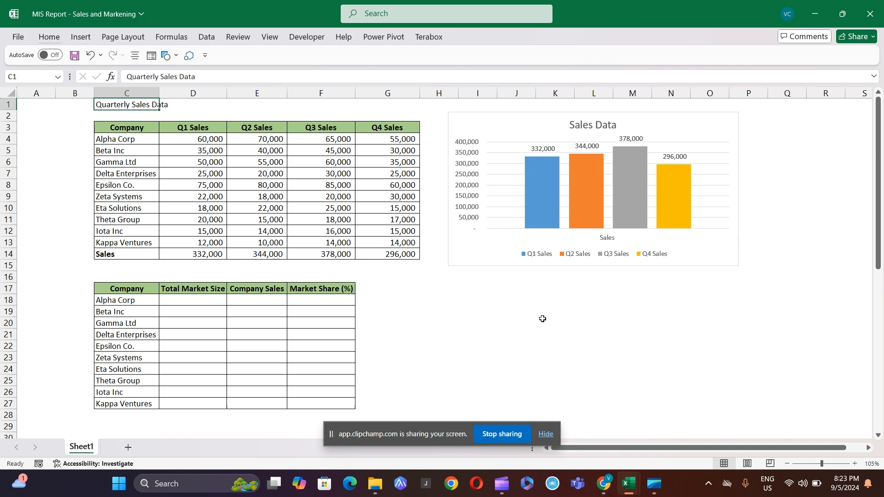
{"action": "key", "text": "shift+space"}
{"action": "key", "text": "ctrl+shift+plus"}
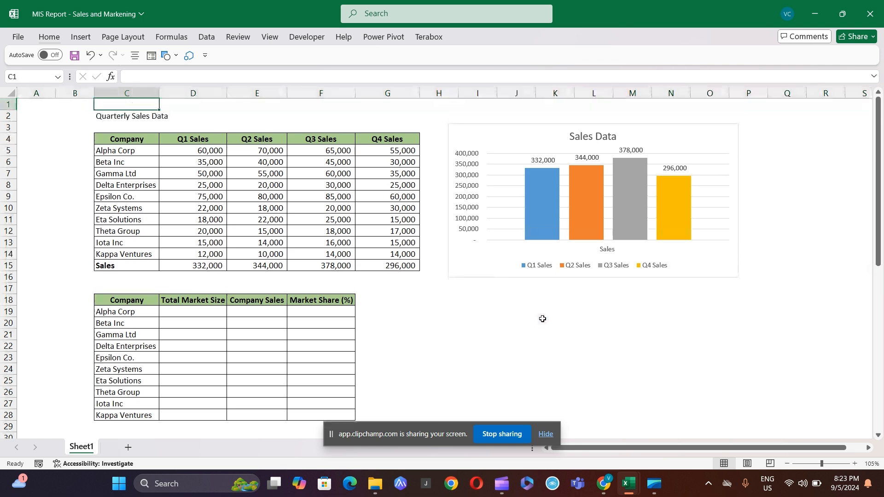
- Merge and center cells D1:F1 and enter the title Real Estate in them
{"action": "type", "text": "Re"}
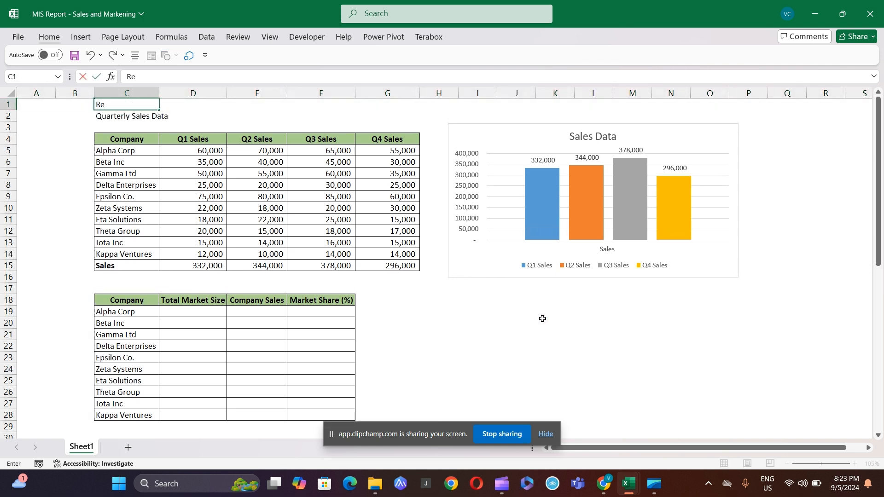
{"action": "key", "text": "Escape"}
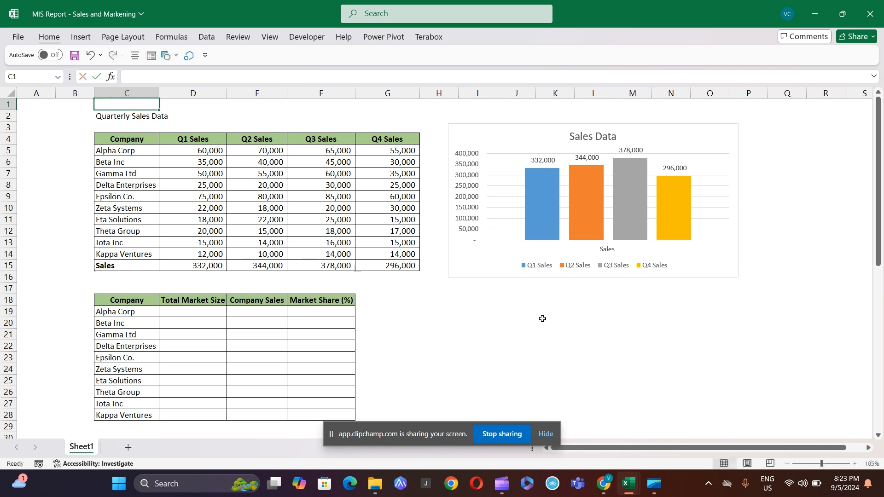
{"action": "key", "text": "Right"}
{"action": "key", "text": "Right"}
{"action": "key", "text": "Left"}
{"action": "key", "text": "shift+Right"}
{"action": "key", "text": "shift+Right"}
{"action": "key", "text": "alt+h"}
{"action": "type", "text": "mc"}
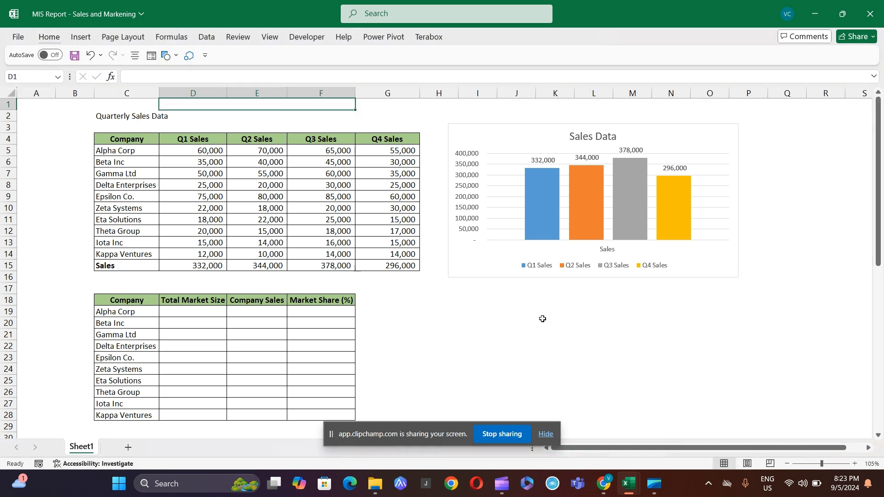
{"action": "type", "text": "Real"}
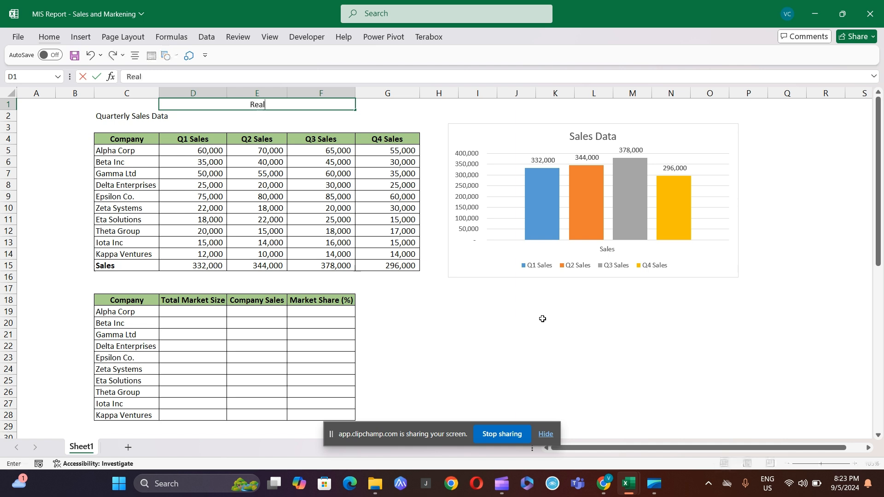
{"action": "type", "text": " Estate"}
{"action": "key", "text": "Return"}
- Examine the headers and first row of the market share table below the sales data
{"action": "key", "text": "Down"}
{"action": "key", "text": "Down"}
{"action": "key", "text": "Down"}
{"action": "key", "text": "Down"}
{"action": "key", "text": "Down"}
{"action": "key", "text": "Down"}
{"action": "key", "text": "Down"}
{"action": "key", "text": "Down"}
{"action": "key", "text": "Down"}
{"action": "key", "text": "Down"}
{"action": "key", "text": "Down"}
{"action": "key", "text": "Down"}
{"action": "key", "text": "Down"}
{"action": "key", "text": "Down"}
{"action": "key", "text": "Down"}
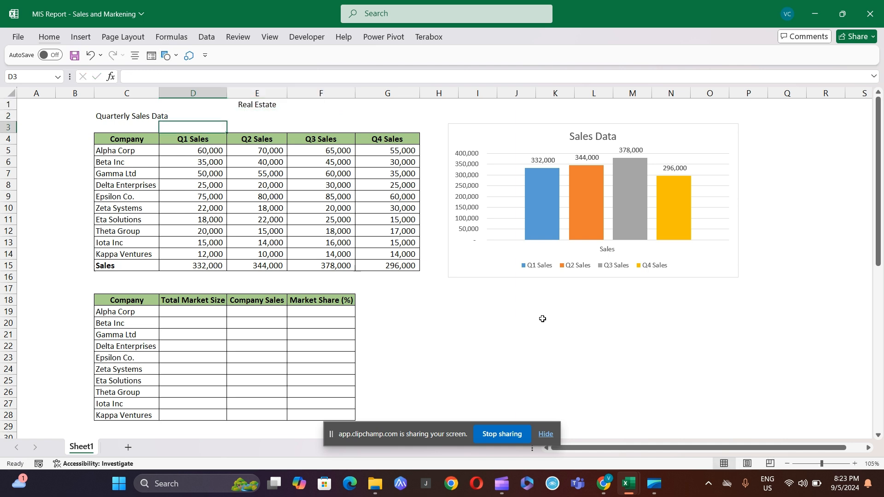
{"action": "key", "text": "Left"}
{"action": "key", "text": "Down"}
{"action": "key", "text": "Down"}
{"action": "key", "text": "Right"}
{"action": "key", "text": "Left"}
{"action": "key", "text": "Right"}
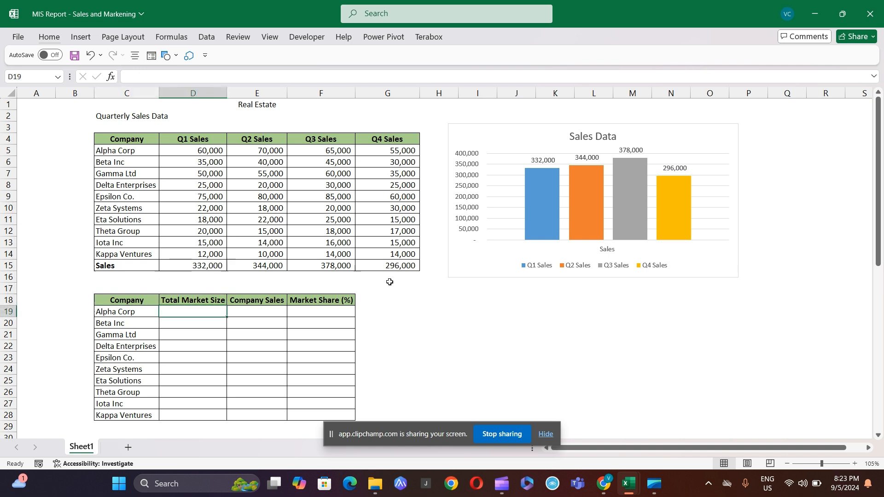
- Insert a blank column H between the Q4 Sales column and the chart
{"action": "left_click", "coordinate": [383, 267]}
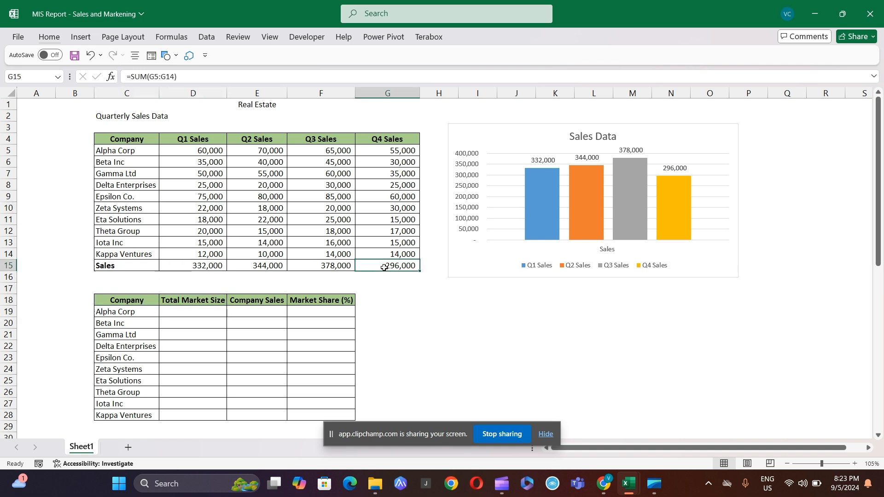
{"action": "key", "text": "ctrl+shift+Up"}
{"action": "key", "text": "shift+Down"}
{"action": "key", "text": "Right"}
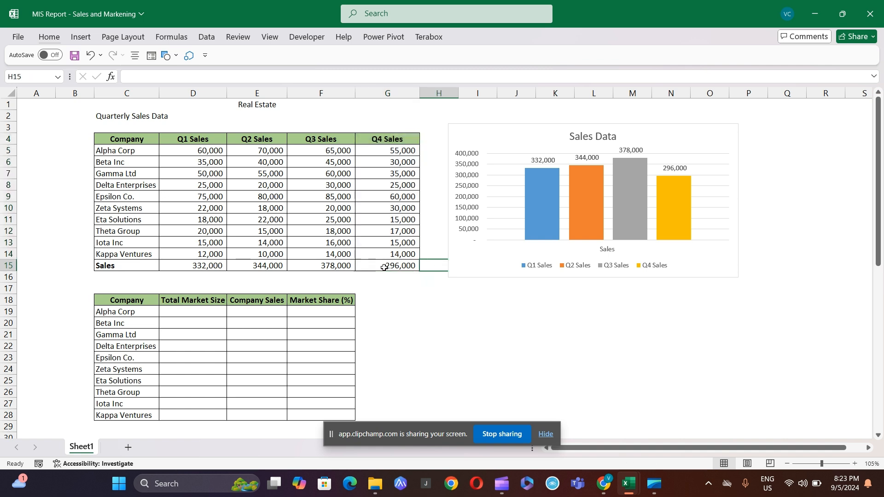
{"action": "key", "text": "ctrl+space"}
{"action": "key", "text": "ctrl+shift+plus"}
- Total Alpha Corp's four quarterly sales in cell H5 with an AutoSum
{"action": "key", "text": "Up"}
{"action": "key", "text": "Up"}
{"action": "key", "text": "Up"}
{"action": "key", "text": "Up"}
{"action": "key", "text": "Up"}
{"action": "key", "text": "Up"}
{"action": "key", "text": "Up"}
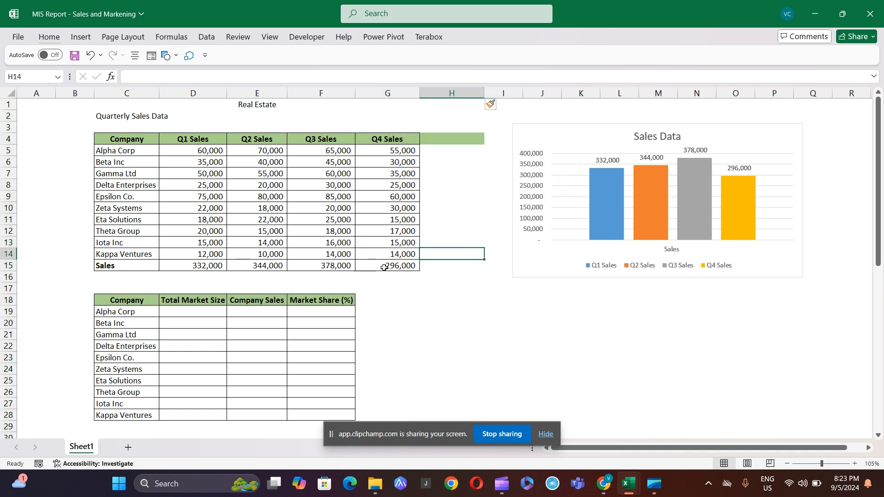
{"action": "key", "text": "Up"}
{"action": "key", "text": "Up"}
{"action": "key", "text": "Up"}
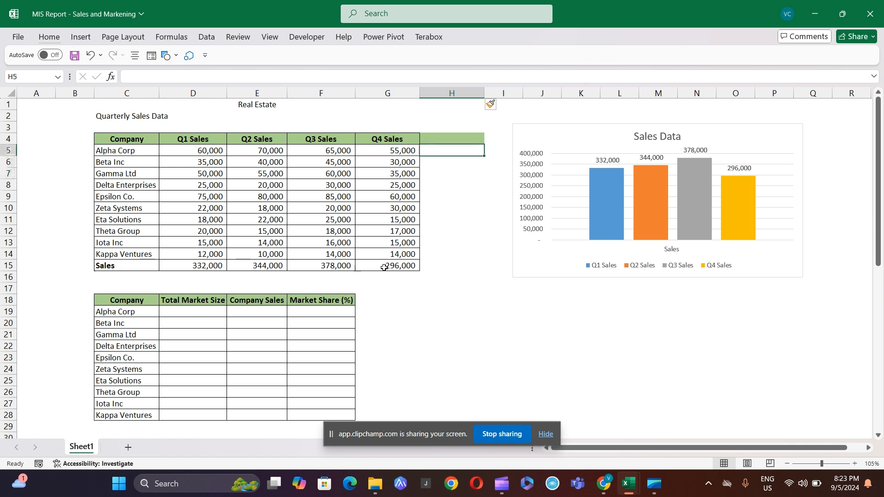
{"action": "key", "text": "alt+equal"}
{"action": "key", "text": "Return"}
- Copy Alpha Corp's total formula from H5 down to all other companies through Kappa Ventures in H14
{"action": "key", "text": "Up"}
{"action": "key", "text": "ctrl+c"}
{"action": "key", "text": "Down"}
{"action": "key", "text": "Down"}
{"action": "key", "text": "Down"}
{"action": "key", "text": "Down"}
{"action": "key", "text": "Down"}
{"action": "key", "text": "Down"}
{"action": "key", "text": "Down"}
{"action": "key", "text": "Down"}
{"action": "key", "text": "Down"}
{"action": "key", "text": "Down"}
{"action": "key", "text": "Up"}
{"action": "key", "text": "ctrl+shift+Up"}
{"action": "key", "text": "ctrl+v"}
{"action": "key", "text": "Escape"}
{"action": "key", "text": "Delete"}
{"action": "key", "text": "ctrl+z"}
- Total the company sums in cell H15 of the Sales row with an AutoSum of H5:H14
{"action": "key", "text": "Down"}
{"action": "key", "text": "alt+equal"}
{"action": "key", "text": "Return"}
{"action": "key", "text": "Up"}
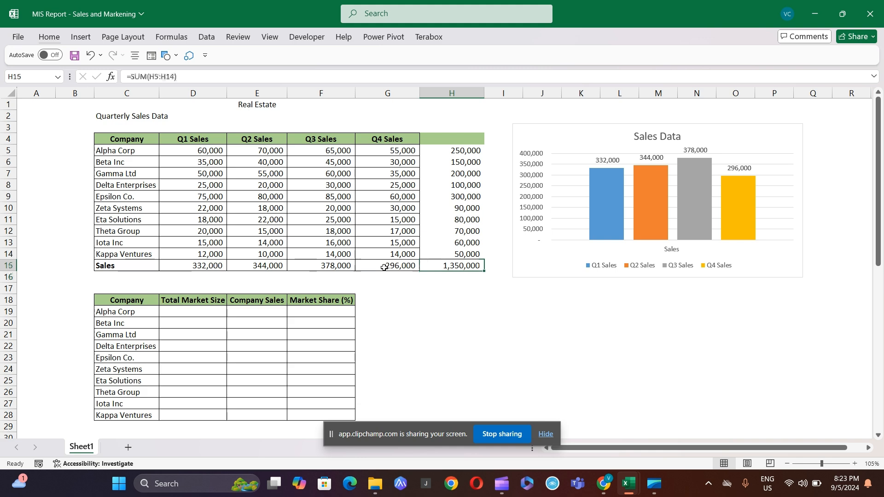
- Apply all borders to the whole quarterly sales table, C4:H15, including the new totals column
{"action": "key", "text": "ctrl+shift+Up"}
{"action": "key", "text": "ctrl+shift+Left"}
{"action": "key", "text": "shift+Up"}
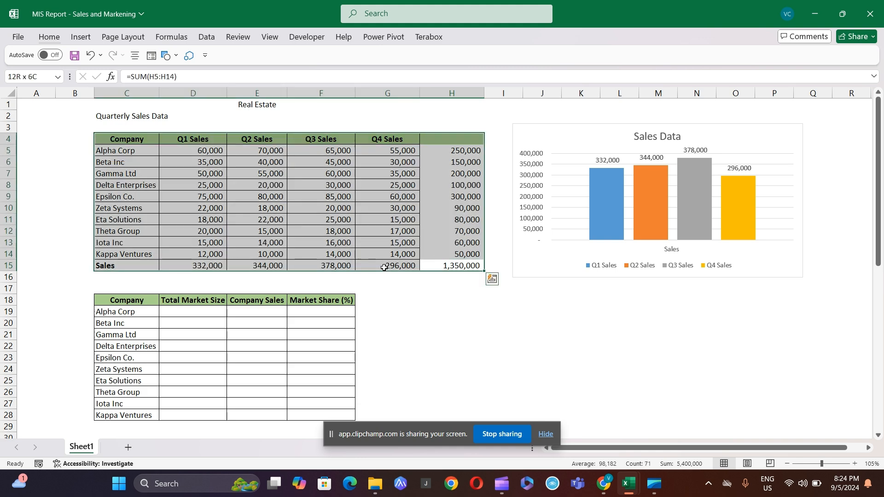
{"action": "key", "text": "alt+h"}
{"action": "key", "text": "b"}
{"action": "key", "text": "a"}
- Enter Market Size as the header of the totals column in cell H4
{"action": "key", "text": "ctrl+Up"}
{"action": "key", "text": "Up"}
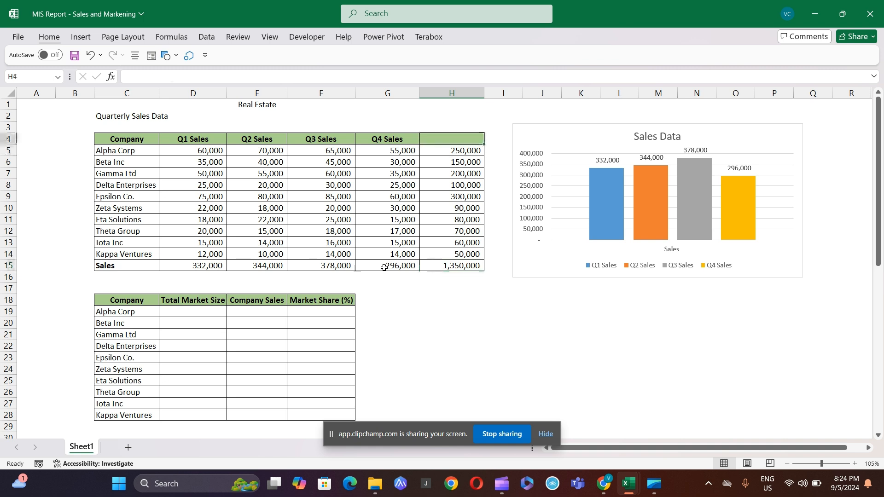
{"action": "type", "text": "Mar"}
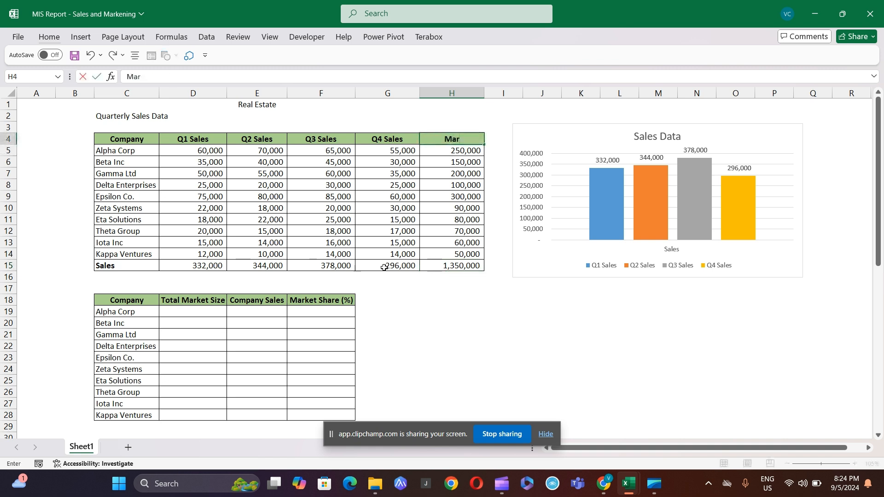
{"action": "type", "text": "ket Size"}
{"action": "key", "text": "Return"}
- Link Alpha Corp's Total Market Size in D19 to the Market Size total with the formula =+H15
{"action": "key", "text": "Down"}
{"action": "key", "text": "Down"}
{"action": "key", "text": "Down"}
{"action": "key", "text": "Down"}
{"action": "key", "text": "Down"}
{"action": "key", "text": "Down"}
{"action": "key", "text": "Down"}
{"action": "key", "text": "Down"}
{"action": "key", "text": "Down"}
{"action": "key", "text": "Down"}
{"action": "key", "text": "Down"}
{"action": "key", "text": "Down"}
{"action": "key", "text": "Down"}
{"action": "key", "text": "Down"}
{"action": "key", "text": "Down"}
{"action": "key", "text": "Down"}
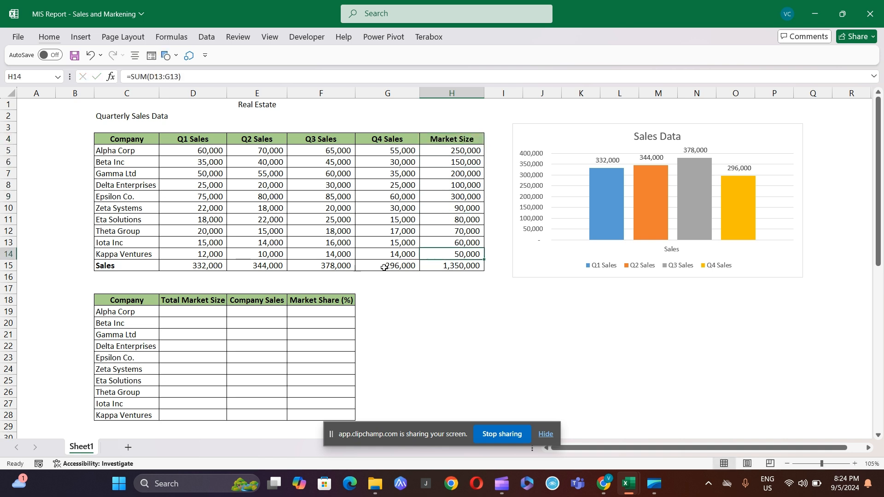
{"action": "key", "text": "Left"}
{"action": "key", "text": "Left"}
{"action": "key", "text": "Left"}
{"action": "key", "text": "Left"}
{"action": "key", "text": "Left"}
{"action": "key", "text": "Up"}
{"action": "key", "text": "Up"}
{"action": "key", "text": "Right"}
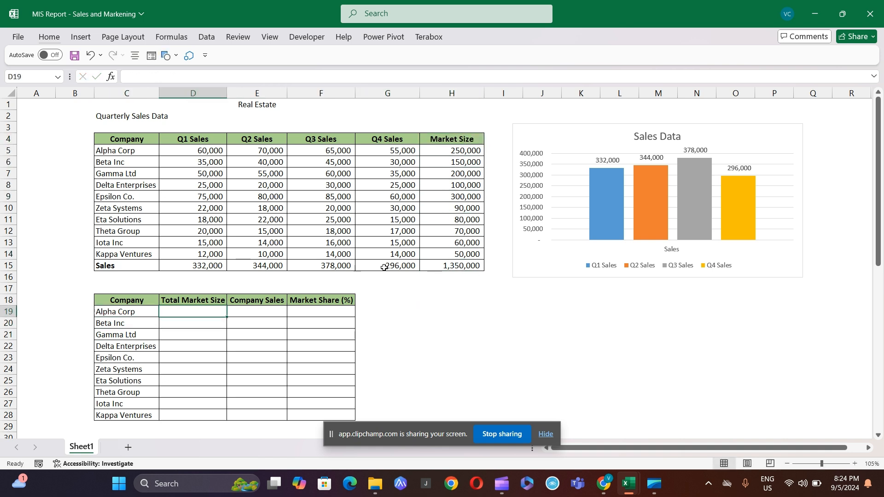
{"action": "type", "text": "+"}
{"action": "key", "text": "Right"}
{"action": "key", "text": "Right"}
{"action": "key", "text": "Right"}
{"action": "key", "text": "Right"}
{"action": "key", "text": "Right"}
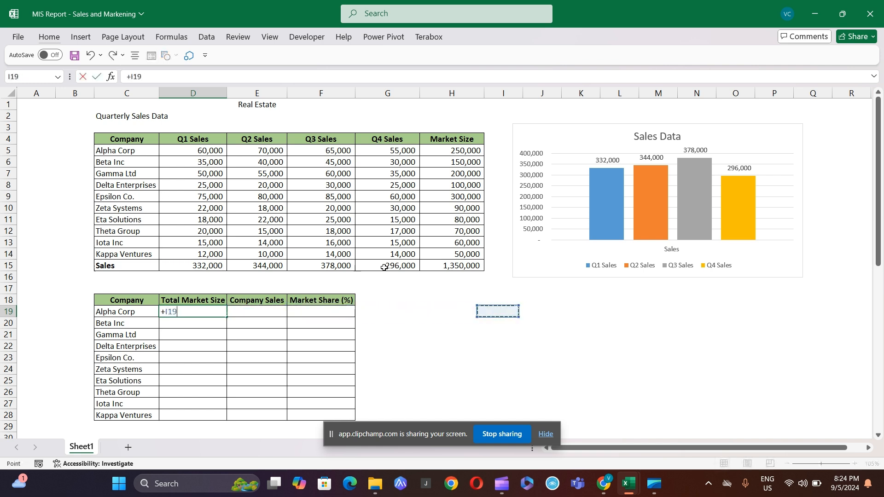
{"action": "key", "text": "Up"}
{"action": "key", "text": "Up"}
{"action": "key", "text": "Up"}
{"action": "key", "text": "Left"}
{"action": "key", "text": "Up"}
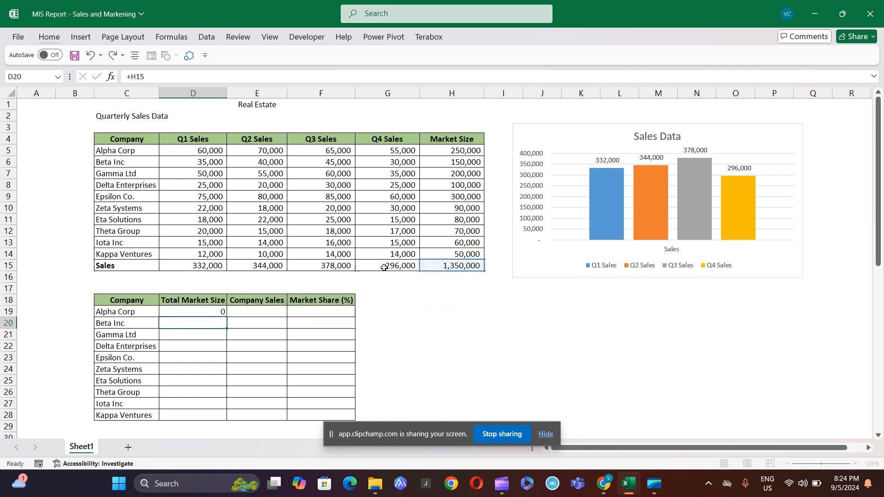
{"action": "key", "text": "Return"}
{"action": "key", "text": "Up"}
{"action": "key", "text": "F2"}
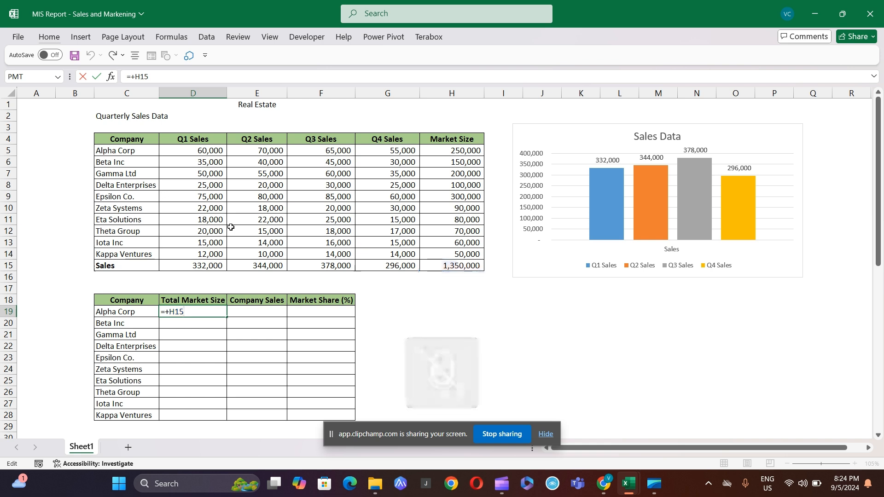
{"action": "key", "text": "ctrl+Return"}
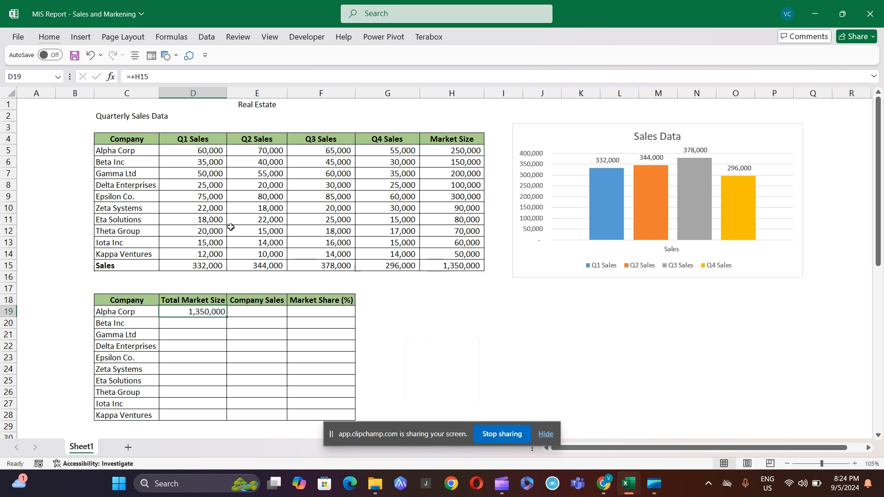
- Copy Alpha Corp's Total Market Size from D19 and paste it as values for the other companies in D20:D28
{"action": "key", "text": "ctrl+c"}
{"action": "key", "text": "Down"}
{"action": "key", "text": "shift+Down"}
{"action": "key", "text": "shift+Down"}
{"action": "key", "text": "shift+Down"}
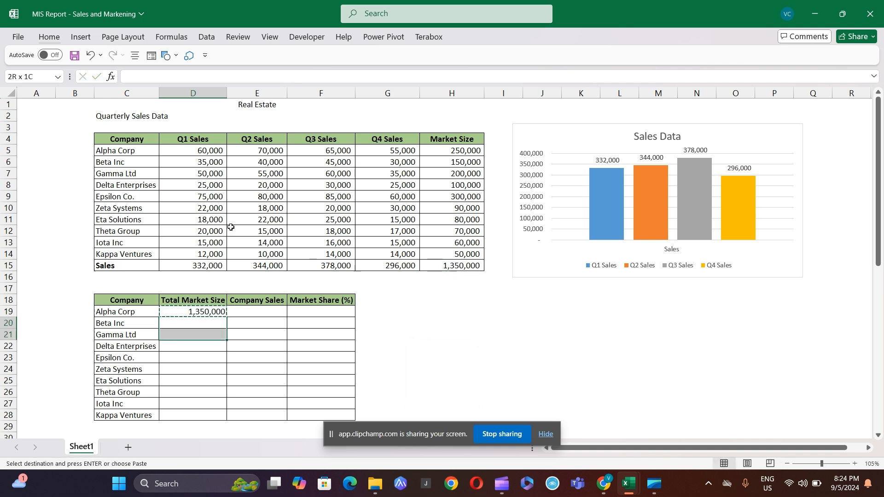
{"action": "key", "text": "shift+Down"}
{"action": "key", "text": "shift+Down"}
{"action": "key", "text": "shift+Down"}
{"action": "key", "text": "shift+Down"}
{"action": "key", "text": "shift+Down"}
{"action": "key", "text": "ctrl+alt+v"}
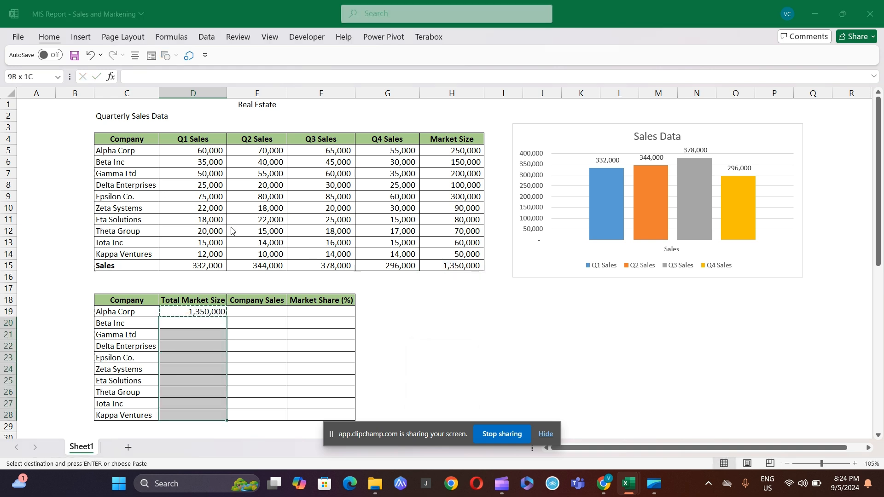
{"action": "key", "text": "Return"}
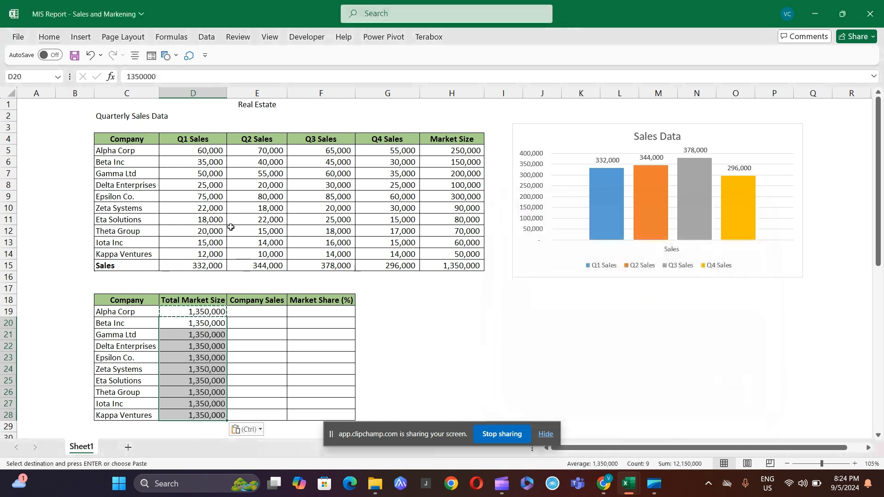
{"action": "key", "text": "Up"}
{"action": "key", "text": "Right"}
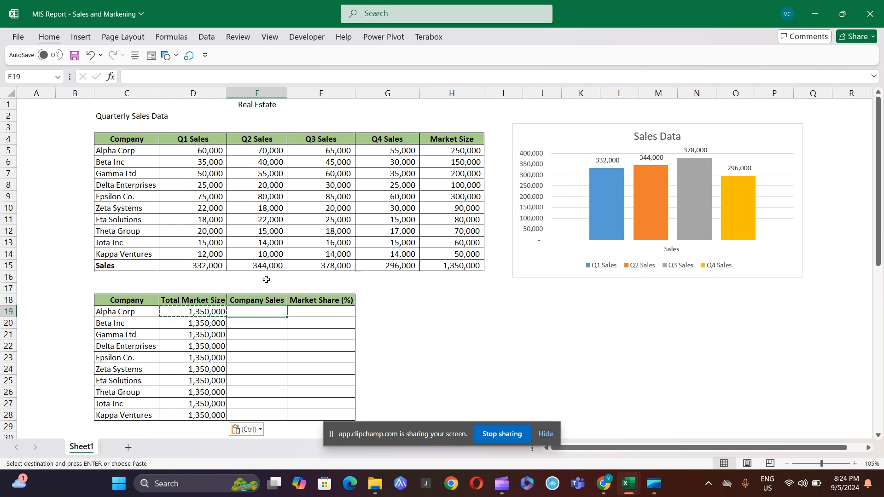
{"action": "type", "text": "+"}
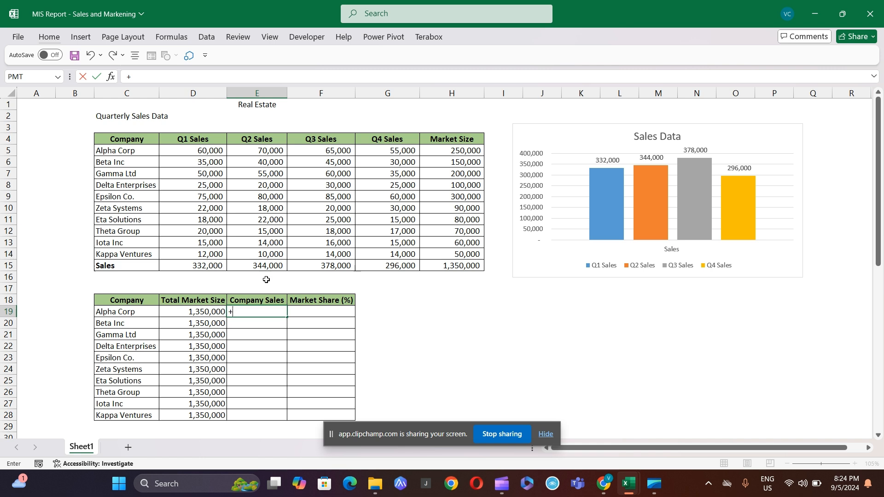
{"action": "type", "text": "vl"}
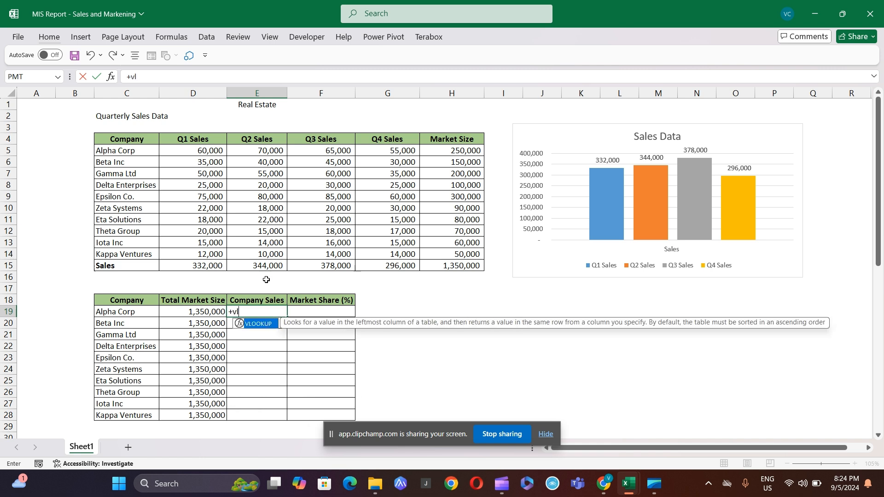
{"action": "key", "text": "Tab"}
{"action": "key", "text": "Left"}
{"action": "key", "text": "Left"}
{"action": "type", "text": ","}
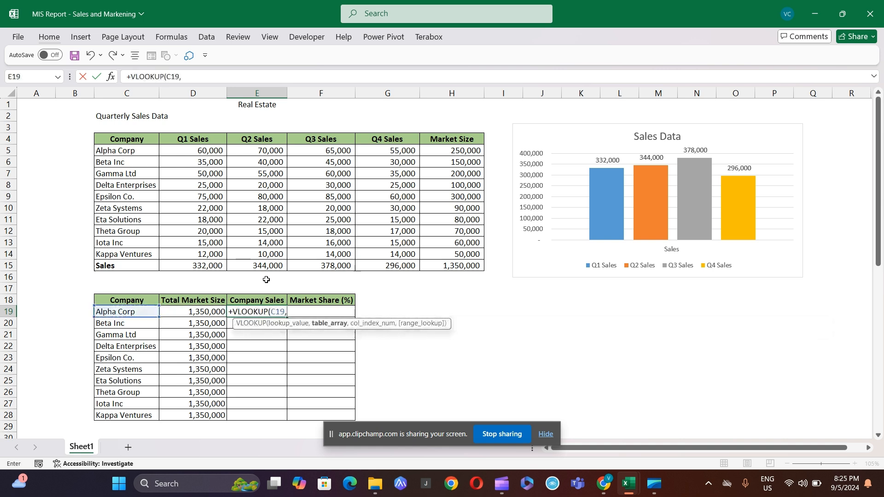
{"action": "key", "text": "Up"}
{"action": "key", "text": "Up"}
{"action": "key", "text": "Up"}
{"action": "key", "text": "Up"}
{"action": "key", "text": "Up"}
{"action": "key", "text": "Up"}
{"action": "key", "text": "Up"}
{"action": "key", "text": "Up"}
{"action": "key", "text": "Up"}
{"action": "key", "text": "Up"}
{"action": "key", "text": "Up"}
{"action": "key", "text": "Up"}
{"action": "key", "text": "Up"}
{"action": "key", "text": "Up"}
{"action": "key", "text": "Up"}
{"action": "key", "text": "Left"}
{"action": "key", "text": "Down"}
{"action": "key", "text": "Left"}
{"action": "key", "text": "shift+Right"}
{"action": "key", "text": "shift+Right"}
{"action": "key", "text": "shift+Right"}
{"action": "key", "text": "shift+Right"}
{"action": "key", "text": "shift+Right"}
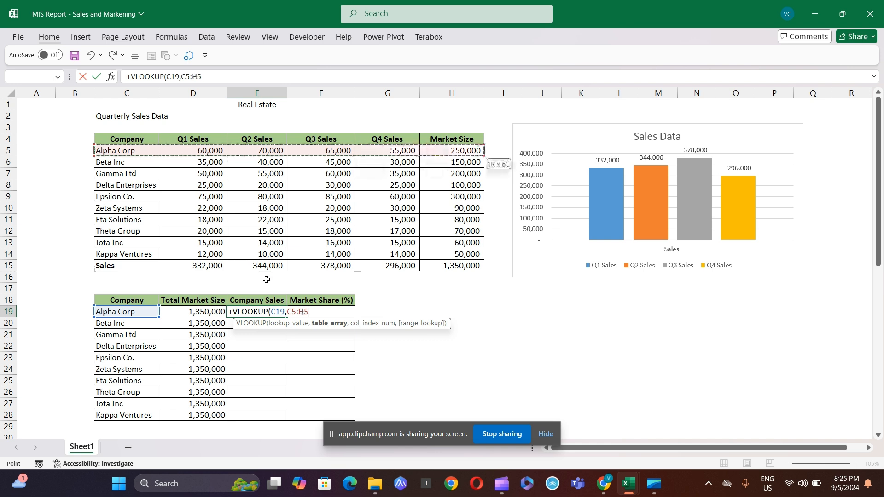
{"action": "key", "text": "shift+Left"}
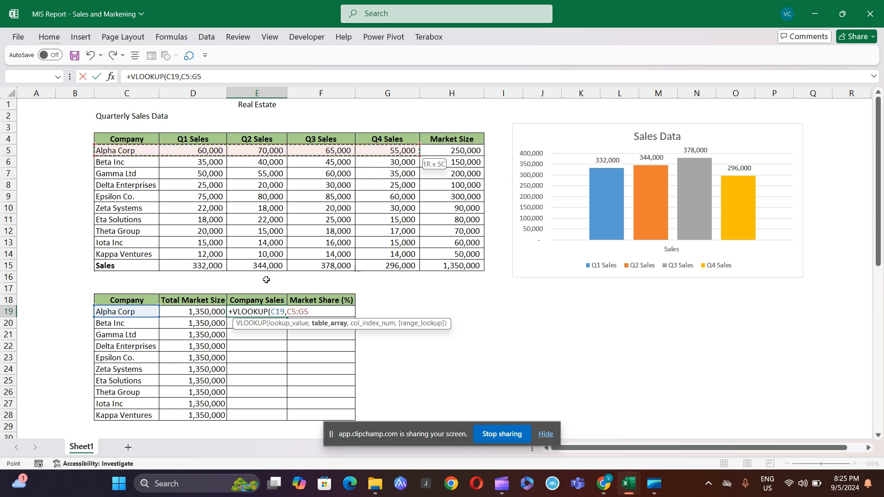
{"action": "key", "text": "Escape"}
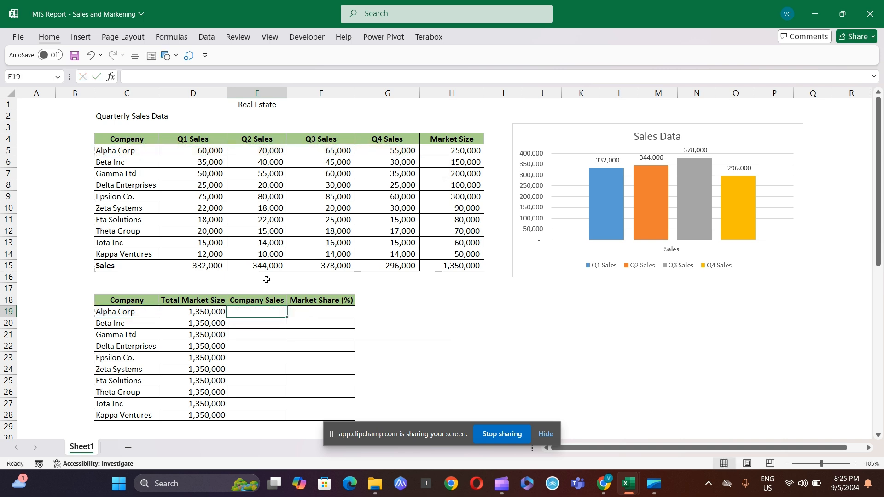
- Calculate Alpha Corp's Company Sales in E19 as the SUM of its four quarterly sales in D5:G5
{"action": "type", "text": "+su"}
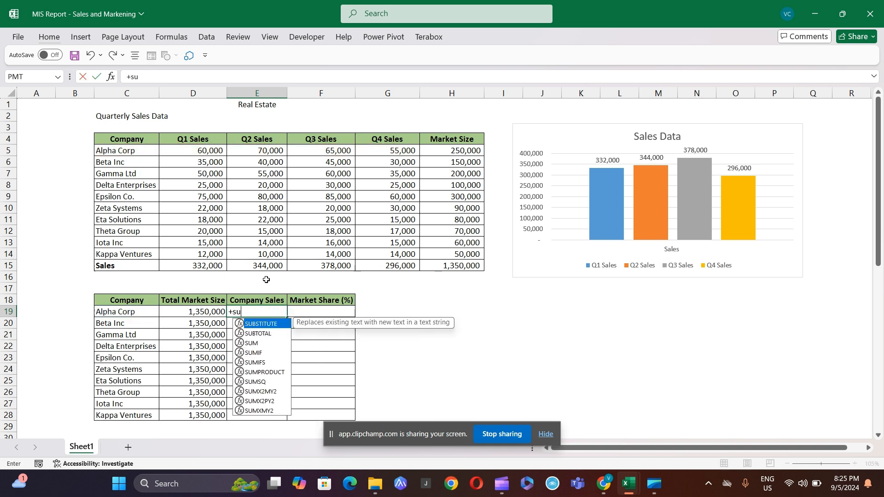
{"action": "type", "text": "m("}
{"action": "key", "text": "Up"}
{"action": "key", "text": "Up"}
{"action": "key", "text": "Up"}
{"action": "key", "text": "Up"}
{"action": "key", "text": "Up"}
{"action": "key", "text": "Up"}
{"action": "key", "text": "Up"}
{"action": "key", "text": "Up"}
{"action": "key", "text": "Up"}
{"action": "key", "text": "Up"}
{"action": "key", "text": "Left"}
{"action": "key", "text": "Up"}
{"action": "key", "text": "Up"}
{"action": "key", "text": "Up"}
{"action": "key", "text": "Up"}
{"action": "key", "text": "shift+Right"}
{"action": "key", "text": "shift+Right"}
{"action": "key", "text": "shift+Right"}
{"action": "key", "text": "ctrl+Return"}
- Copy Alpha Corp's Company Sales formula from E19 to the remaining companies in E20:E28
{"action": "key", "text": "ctrl+c"}
{"action": "key", "text": "Down"}
{"action": "key", "text": "shift+Down"}
{"action": "key", "text": "shift+Down"}
{"action": "key", "text": "shift+Down"}
{"action": "key", "text": "shift+Down"}
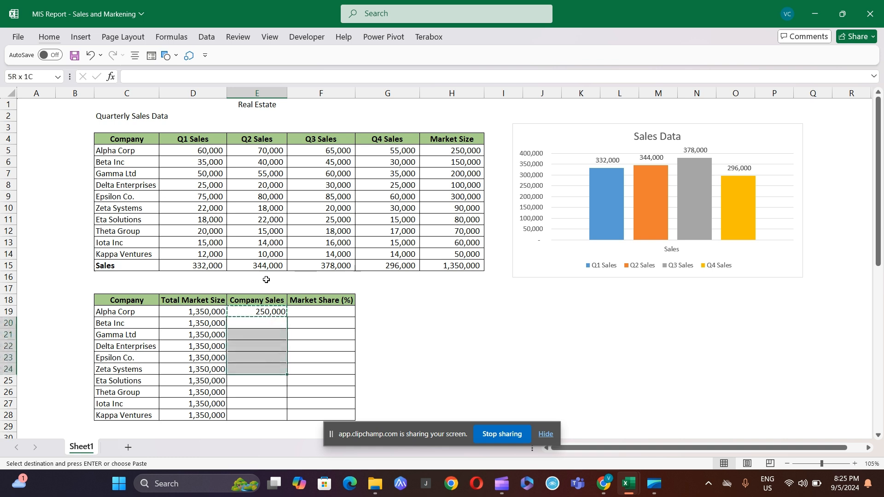
{"action": "key", "text": "shift+Down"}
{"action": "key", "text": "shift+Down"}
{"action": "key", "text": "shift+Down"}
{"action": "key", "text": "shift+Down"}
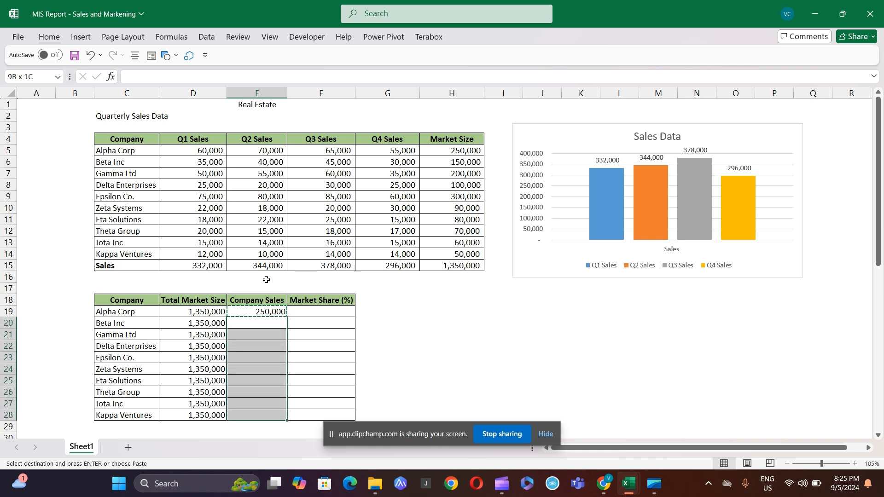
{"action": "key", "text": "Return"}
- Total the Company Sales column below the table in E29 with an AutoSum of E19:E28
{"action": "key", "text": "ctrl+Down"}
{"action": "key", "text": "Down"}
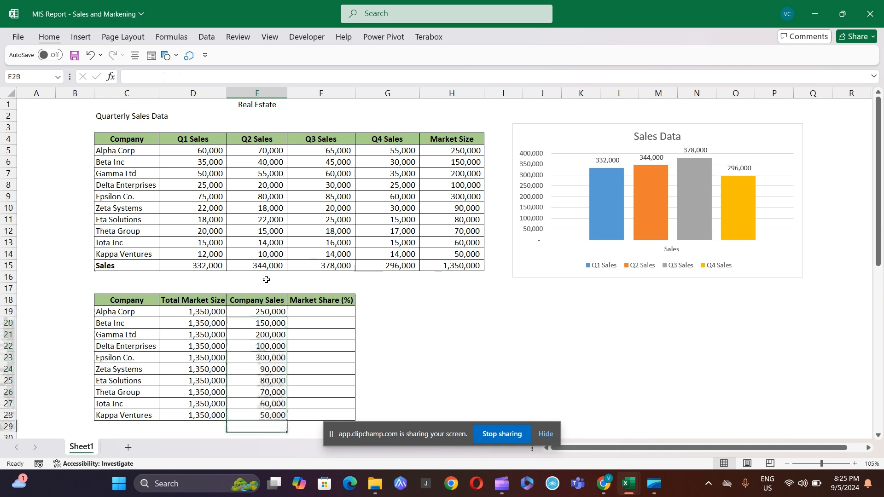
{"action": "key", "text": "alt+equal"}
{"action": "key", "text": "ctrl+Return"}
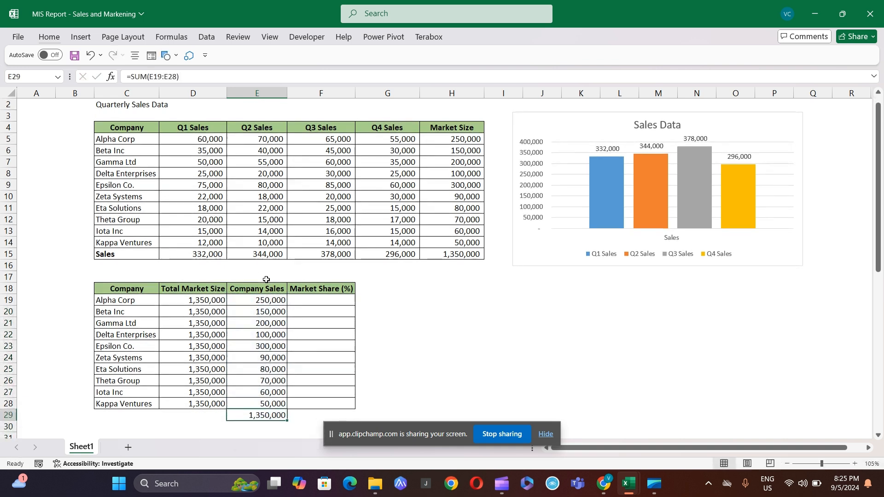
- Compare the Company Sales total in E29 with the Market Size total in H15 by selecting both cells
{"action": "key", "text": "Down"}
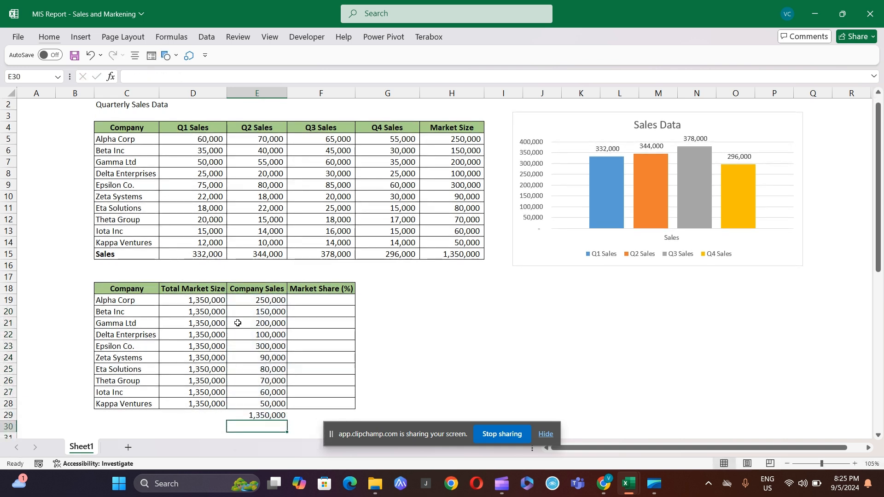
{"action": "key", "text": "Up"}
{"action": "left_click", "coordinate": [472, 253], "text": "ctrl"}
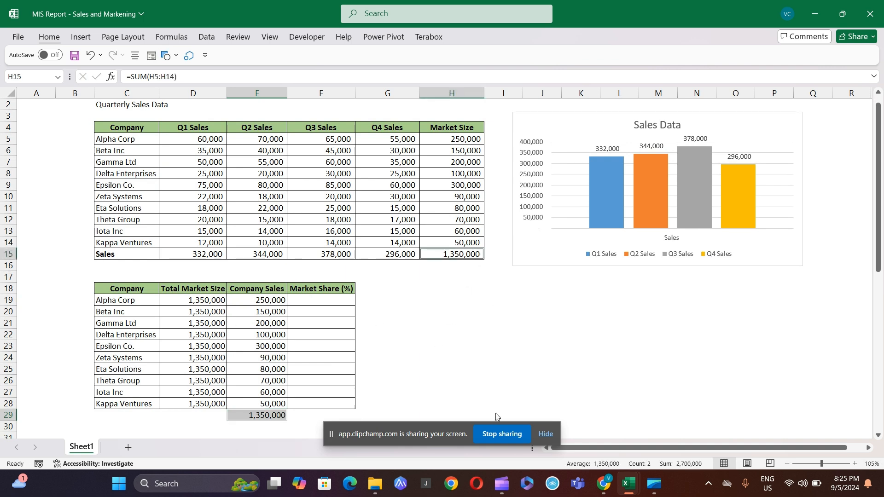
{"action": "left_click", "coordinate": [548, 436]}
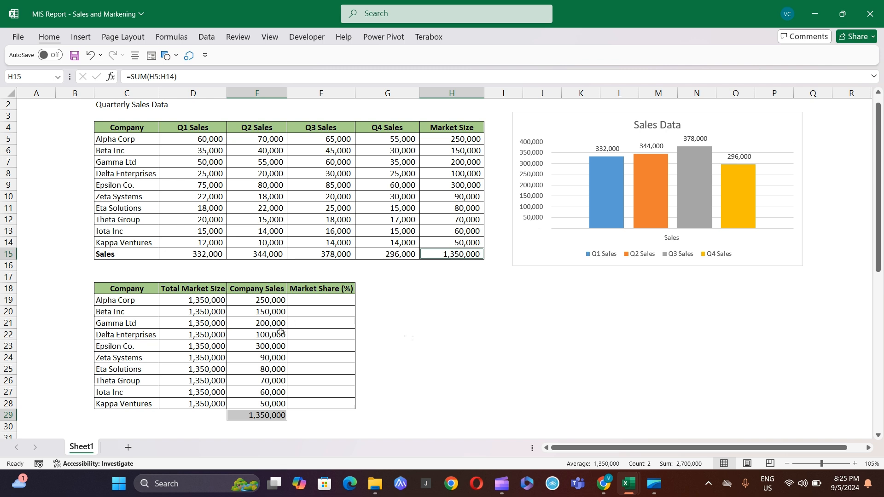
- Calculate Alpha Corp's Market Share in F19 by dividing Company Sales by Total Market Size with =+E19/D19
{"action": "left_click", "coordinate": [254, 336]}
{"action": "key", "text": "ctrl+Down"}
{"action": "key", "text": "Right"}
{"action": "key", "text": "ctrl+Up"}
{"action": "key", "text": "Down"}
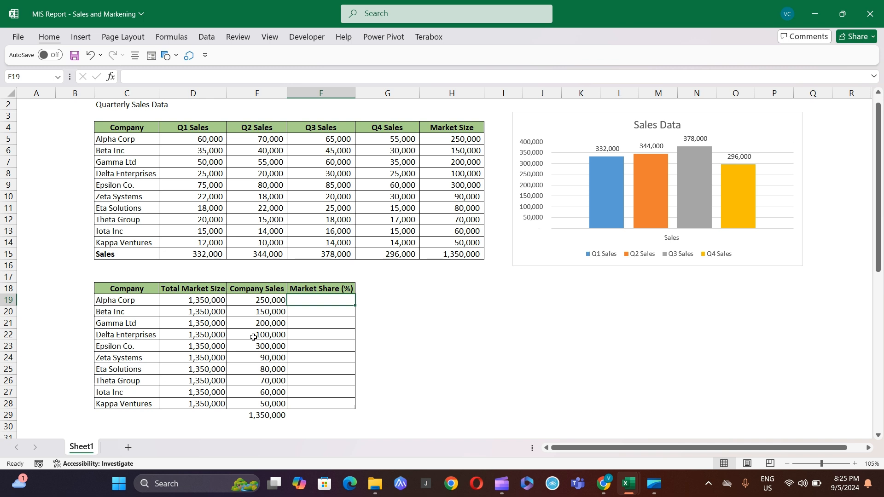
{"action": "type", "text": "+"}
{"action": "key", "text": "Left"}
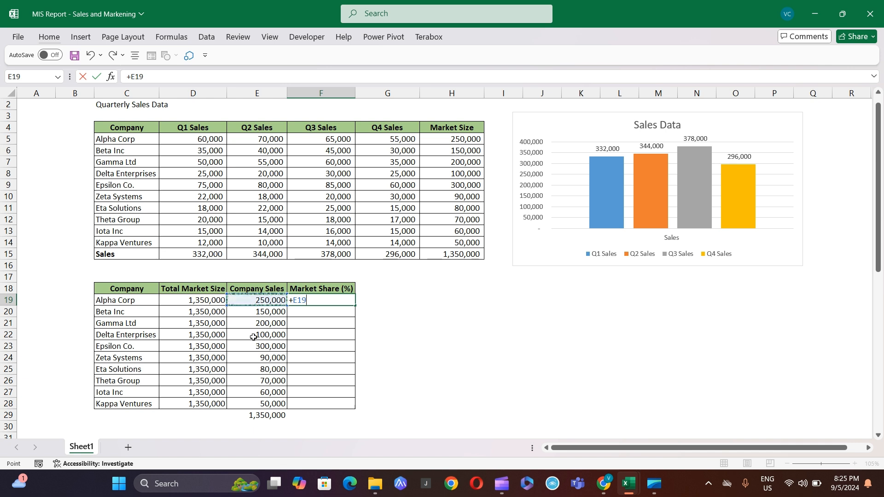
{"action": "type", "text": "/D19"}
{"action": "key", "text": "Return"}
{"action": "key", "text": "Up"}
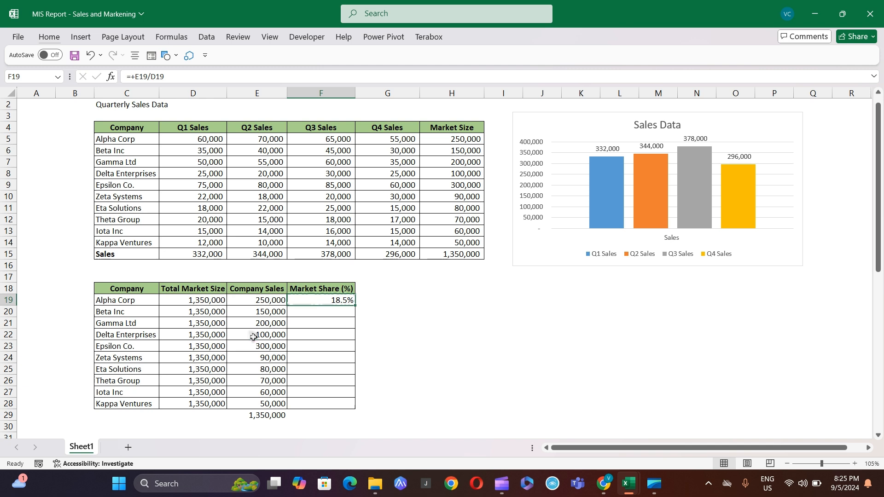
- Copy Alpha Corp's Market Share formula from F19 to the other companies in F20:F28 and select F29 below them
{"action": "key", "text": "ctrl+c"}
{"action": "key", "text": "Down"}
{"action": "key", "text": "shift+Down"}
{"action": "key", "text": "shift+Down"}
{"action": "key", "text": "shift+Down"}
{"action": "key", "text": "shift+Down"}
{"action": "key", "text": "shift+Down"}
{"action": "key", "text": "shift+Down"}
{"action": "key", "text": "shift+Down"}
{"action": "key", "text": "shift+Down"}
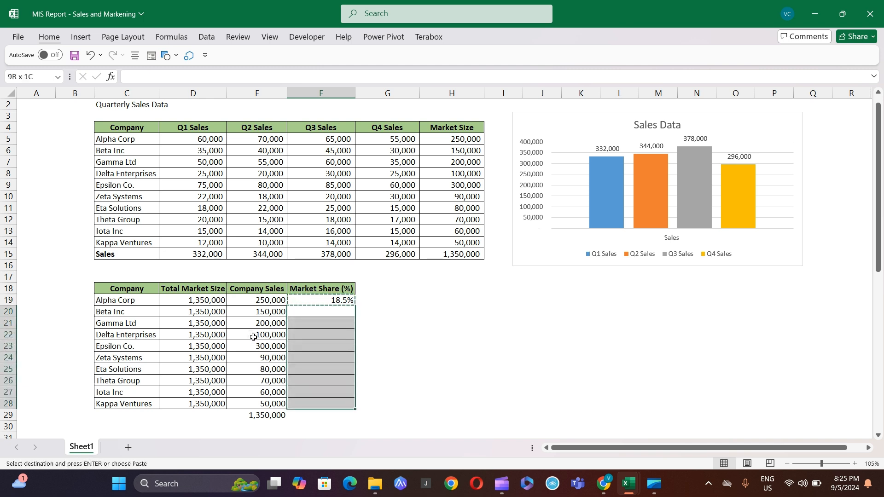
{"action": "key", "text": "Return"}
{"action": "key", "text": "Down"}
{"action": "key", "text": "ctrl+Up"}
{"action": "key", "text": "ctrl+Down"}
{"action": "key", "text": "Down"}
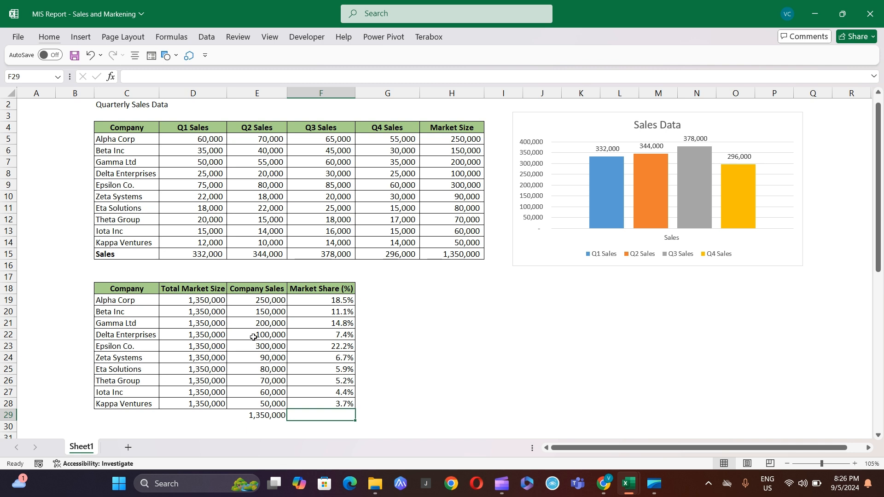
- Select the Market Share values of all companies in F19:F28 to check their sum
{"action": "key", "text": "Up"}
{"action": "key", "text": "shift+Up"}
{"action": "key", "text": "shift+Up"}
{"action": "key", "text": "shift+Up"}
{"action": "key", "text": "shift+Up"}
{"action": "key", "text": "shift+Up"}
{"action": "key", "text": "shift+Up"}
{"action": "key", "text": "shift+Up"}
{"action": "key", "text": "shift+Up"}
{"action": "key", "text": "shift+Up"}
{"action": "key", "text": "shift+Up"}
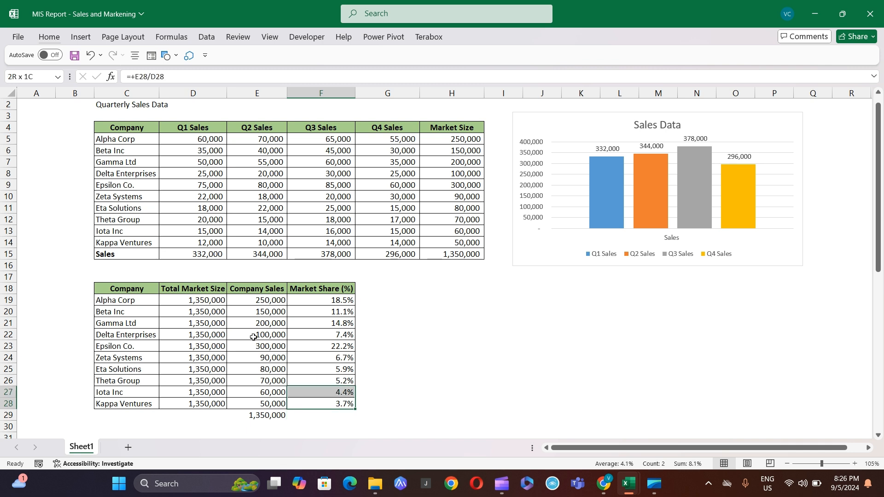
{"action": "key", "text": "shift+Down"}
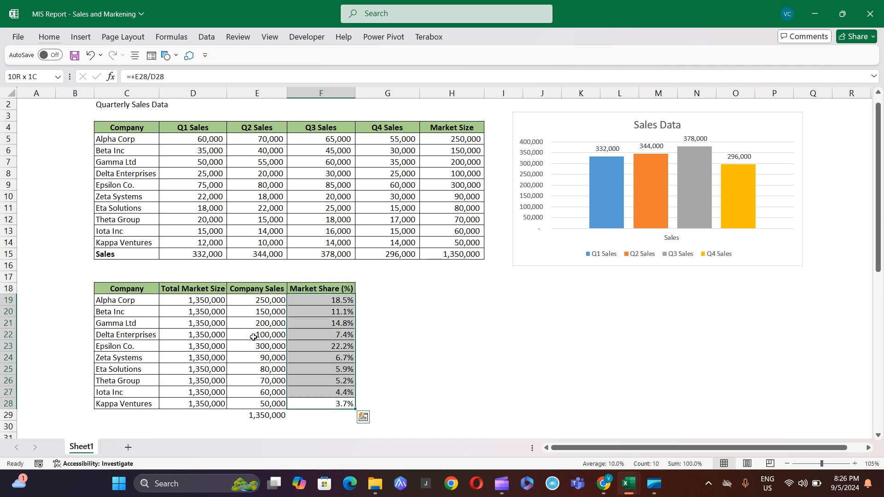
- Total the Market Share column below the table in F29 with an AutoSum of F19:F28
{"action": "key", "text": "Down"}
{"action": "key", "text": "alt+equal"}
{"action": "key", "text": "Return"}
{"action": "key", "text": "Up"}
- Format the Market Share total in F29 as a percentage without decimals
{"action": "key", "text": "alt"}
{"action": "key", "text": "h"}
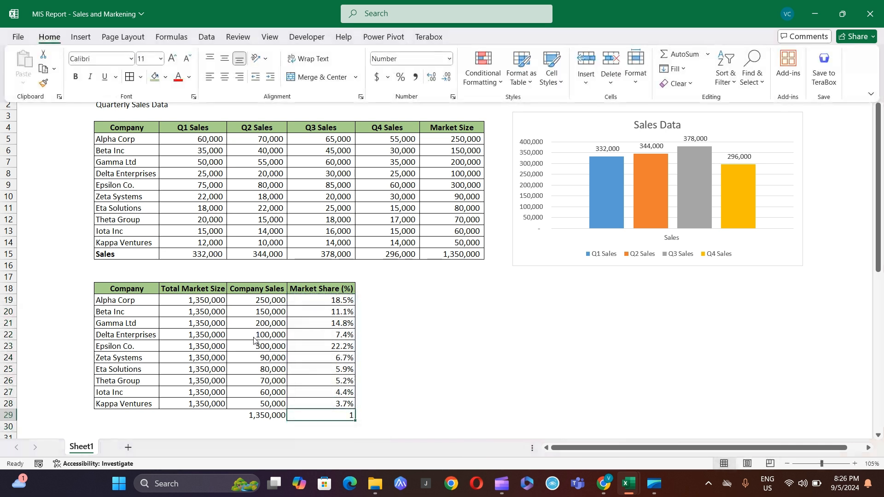
{"action": "key", "text": "0"}
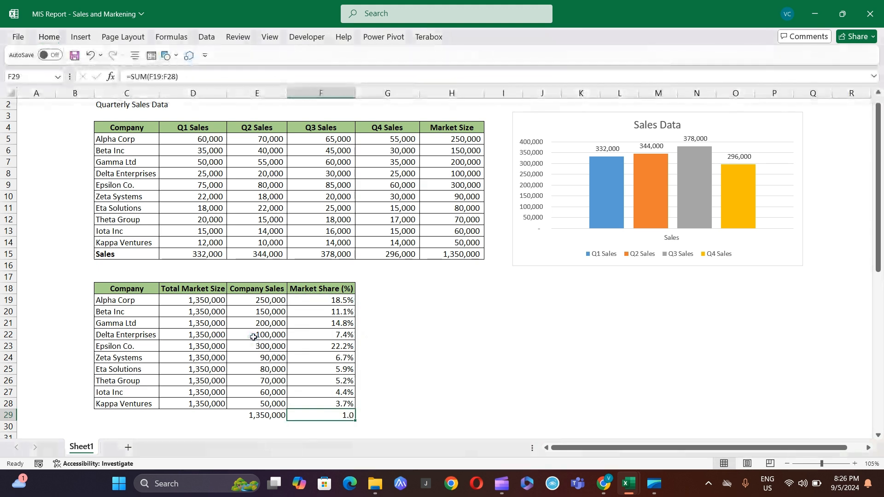
{"action": "key", "text": "ctrl+shift+5"}
{"action": "key", "text": "F2"}
{"action": "key", "text": "Escape"}
- Examine each company's Market Share in F19:F28, comparing Epsilon Co. with the other companies
{"action": "key", "text": "Up"}
{"action": "key", "text": "Up"}
{"action": "key", "text": "Up"}
{"action": "key", "text": "Up"}
{"action": "key", "text": "Up"}
{"action": "key", "text": "Up"}
{"action": "key", "text": "Up"}
{"action": "key", "text": "Up"}
{"action": "key", "text": "Up"}
{"action": "key", "text": "Up"}
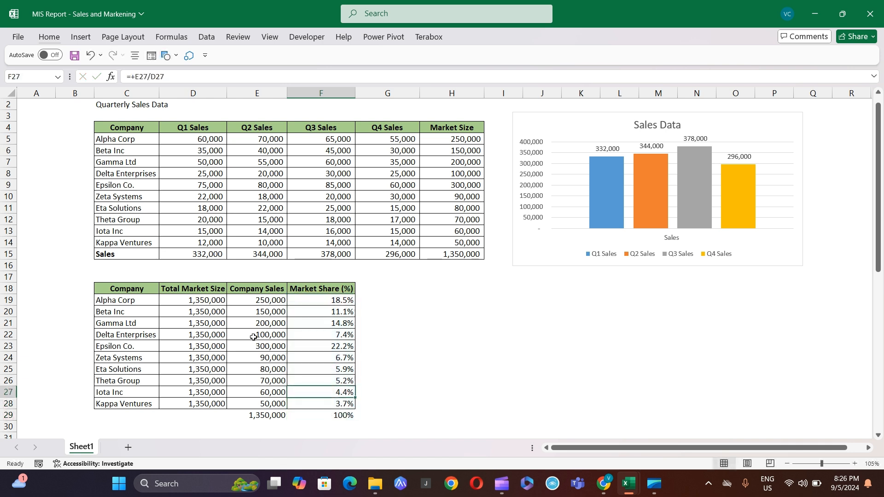
{"action": "key", "text": "Down"}
{"action": "key", "text": "Down"}
{"action": "key", "text": "Down"}
{"action": "key", "text": "Down"}
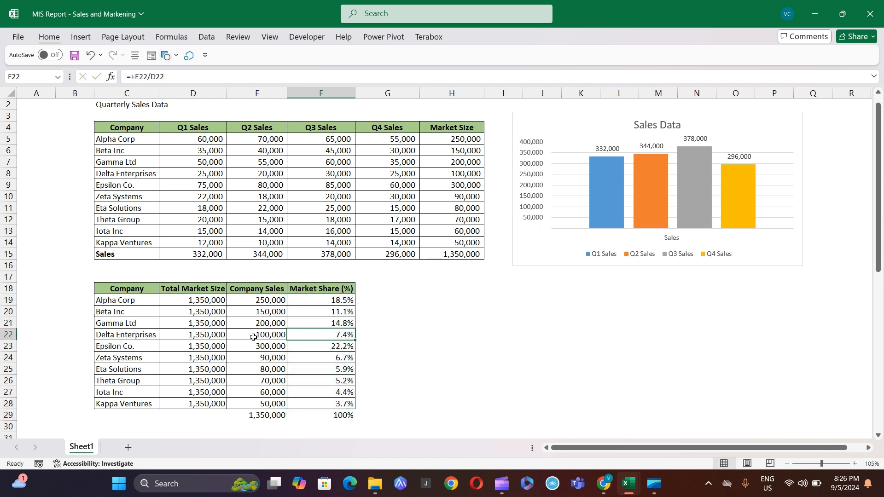
{"action": "key", "text": "Left"}
{"action": "key", "text": "Left"}
{"action": "key", "text": "Left"}
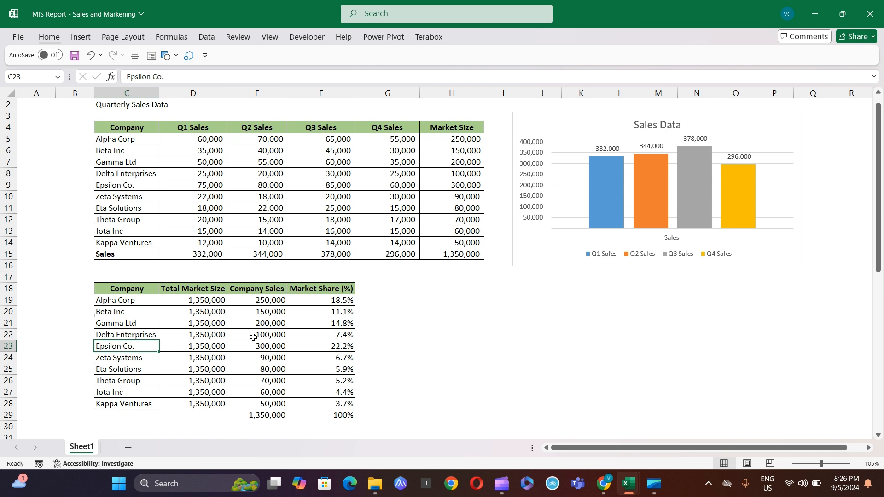
{"action": "key", "text": "Right"}
{"action": "key", "text": "Right"}
{"action": "key", "text": "Right"}
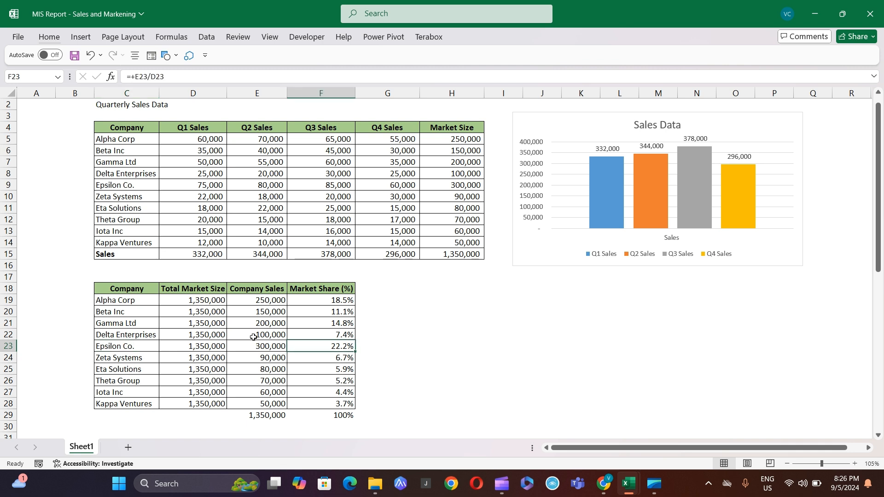
{"action": "key", "text": "Up"}
{"action": "key", "text": "Up"}
{"action": "key", "text": "Up"}
{"action": "key", "text": "Up"}
{"action": "key", "text": "Left"}
{"action": "key", "text": "Left"}
{"action": "key", "text": "Up"}
{"action": "key", "text": "Down"}
{"action": "key", "text": "Right"}
{"action": "key", "text": "Right"}
- Review the Region A to Region D percentages per company in the Region Wise Sales Ratio table
{"action": "key", "text": "Down"}
{"action": "key", "text": "Down"}
{"action": "key", "text": "Down"}
{"action": "key", "text": "Down"}
{"action": "key", "text": "Down"}
{"action": "key", "text": "Down"}
{"action": "key", "text": "Down"}
{"action": "key", "text": "Down"}
{"action": "key", "text": "Down"}
{"action": "key", "text": "Down"}
{"action": "key", "text": "Down"}
{"action": "key", "text": "Down"}
{"action": "key", "text": "Down"}
{"action": "key", "text": "Down"}
{"action": "key", "text": "Down"}
{"action": "key", "text": "Down"}
{"action": "key", "text": "Down"}
{"action": "key", "text": "Down"}
{"action": "key", "text": "Down"}
{"action": "key", "text": "Down"}
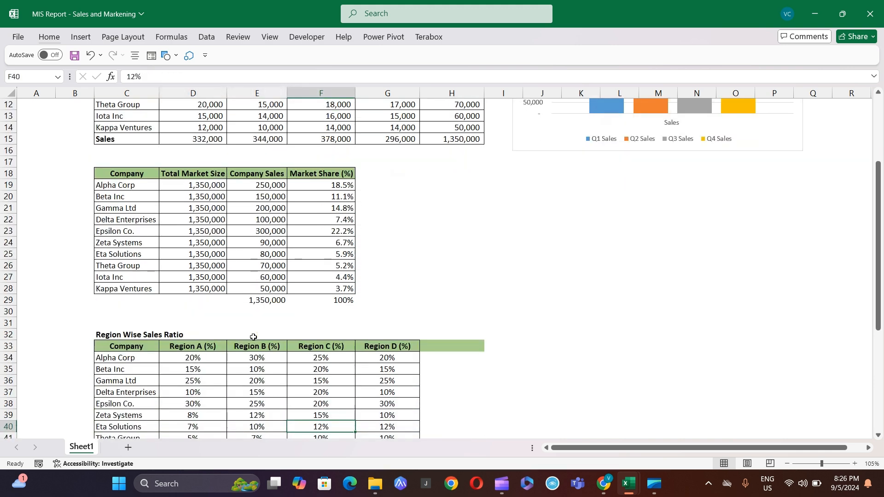
{"action": "key", "text": "Down"}
{"action": "key", "text": "Down"}
{"action": "key", "text": "Down"}
{"action": "key", "text": "ctrl+Up"}
{"action": "key", "text": "Down"}
{"action": "key", "text": "Left"}
{"action": "key", "text": "Left"}
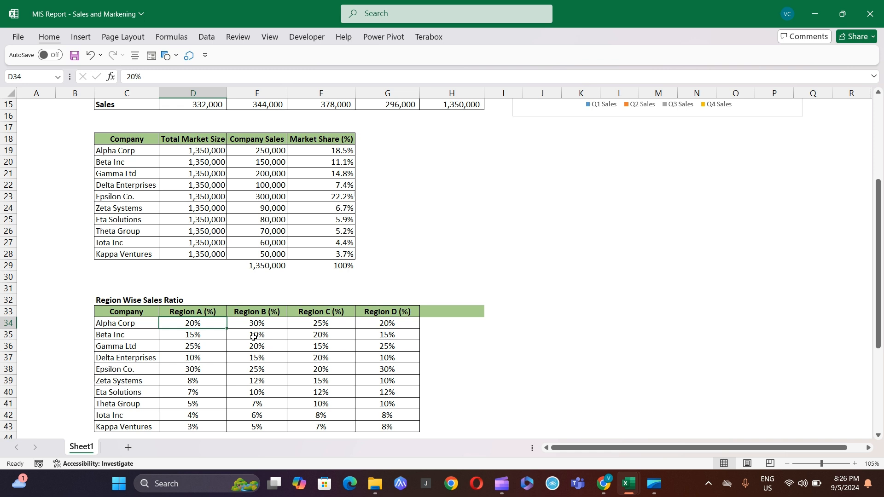
{"action": "key", "text": "Left"}
{"action": "key", "text": "Right"}
{"action": "key", "text": "Right"}
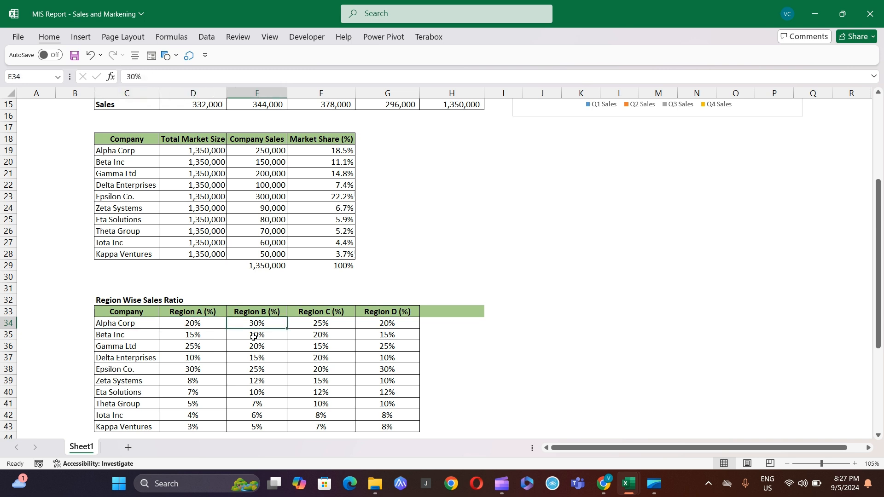
{"action": "key", "text": "Right"}
{"action": "key", "text": "Right"}
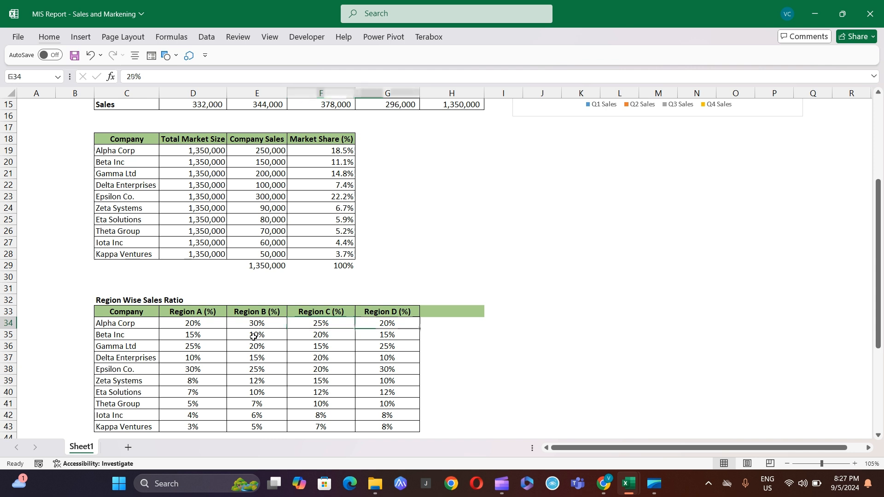
{"action": "key", "text": "Down"}
{"action": "key", "text": "Down"}
{"action": "key", "text": "Down"}
{"action": "key", "text": "Down"}
{"action": "key", "text": "Down"}
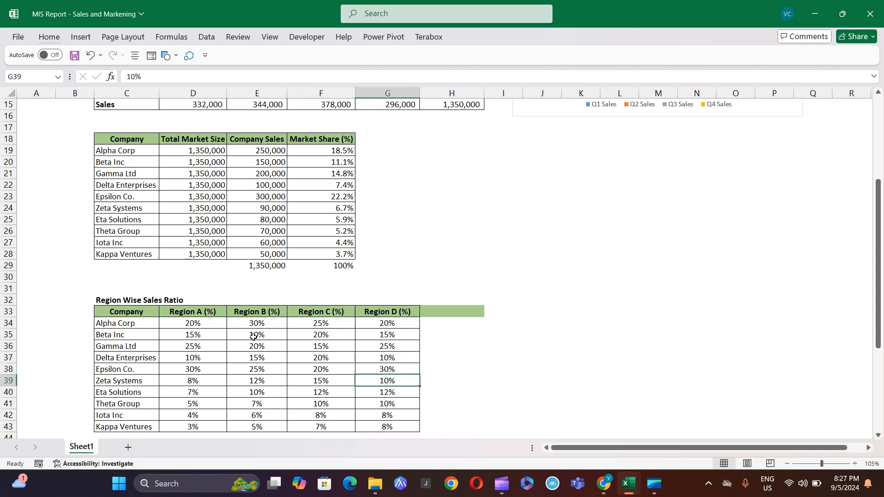
- Look over the empty Region wise Sale table and select Alpha Corp's Region A cell, D48
{"action": "key", "text": "Down"}
{"action": "key", "text": "Down"}
{"action": "key", "text": "Down"}
{"action": "key", "text": "Down"}
{"action": "key", "text": "Down"}
{"action": "key", "text": "Down"}
{"action": "key", "text": "Down"}
{"action": "key", "text": "Down"}
{"action": "key", "text": "Down"}
{"action": "key", "text": "Down"}
{"action": "key", "text": "Down"}
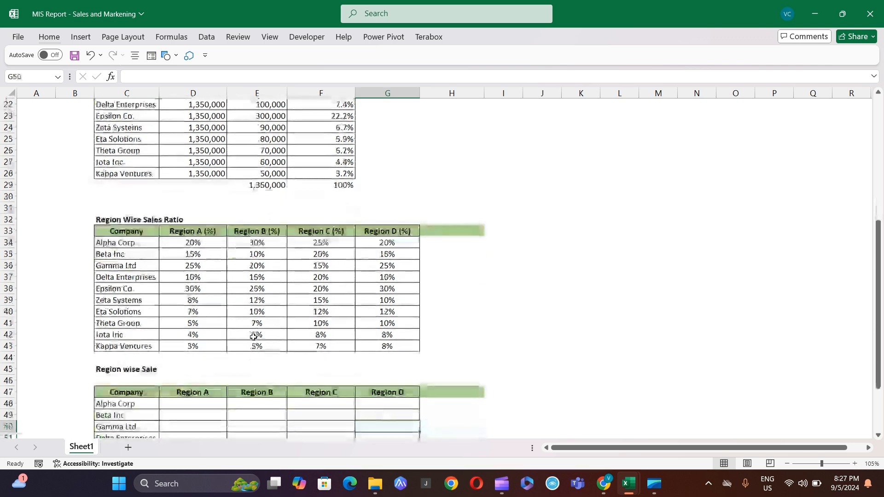
{"action": "key", "text": "Left"}
{"action": "key", "text": "Left"}
{"action": "key", "text": "Down"}
{"action": "key", "text": "Down"}
{"action": "key", "text": "Down"}
{"action": "key", "text": "Down"}
{"action": "key", "text": "Down"}
{"action": "key", "text": "Down"}
{"action": "key", "text": "Down"}
{"action": "key", "text": "Down"}
{"action": "key", "text": "Down"}
{"action": "key", "text": "Down"}
{"action": "key", "text": "Down"}
{"action": "key", "text": "Left"}
{"action": "key", "text": "ctrl+Up"}
{"action": "key", "text": "Down"}
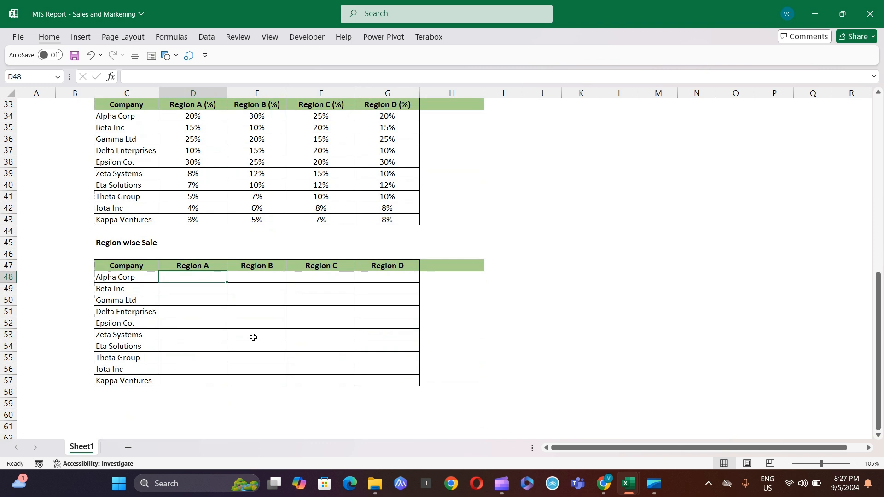